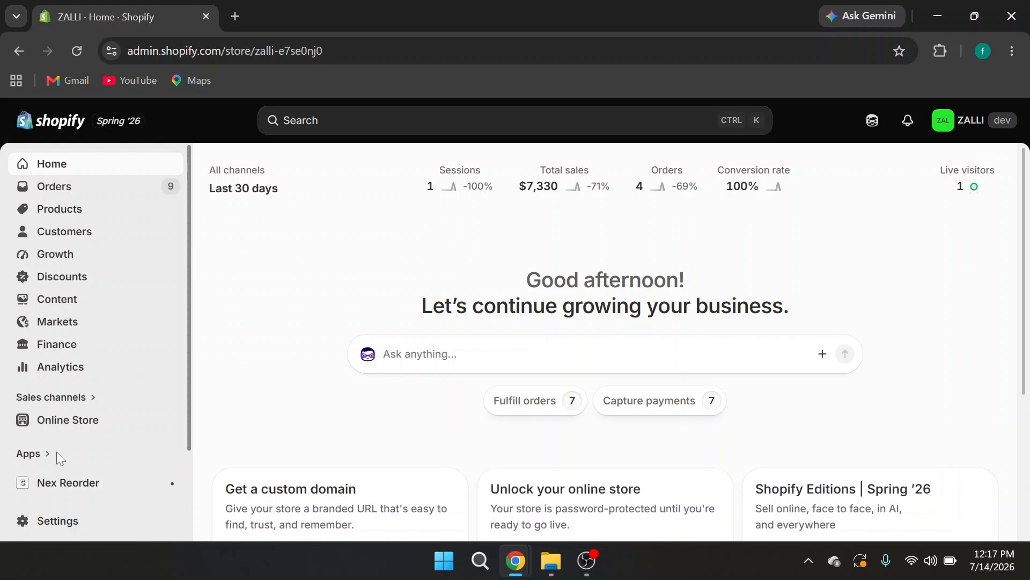
Start a new payment method reorder rule in the Nex Reorder app
left_click(85, 489)
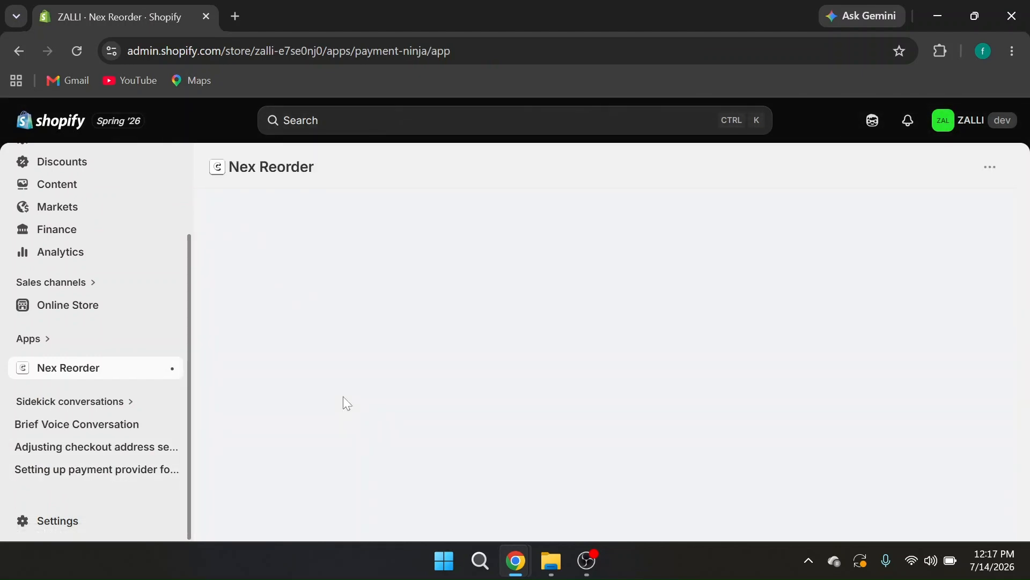
scroll(394, 408, "down", 1)
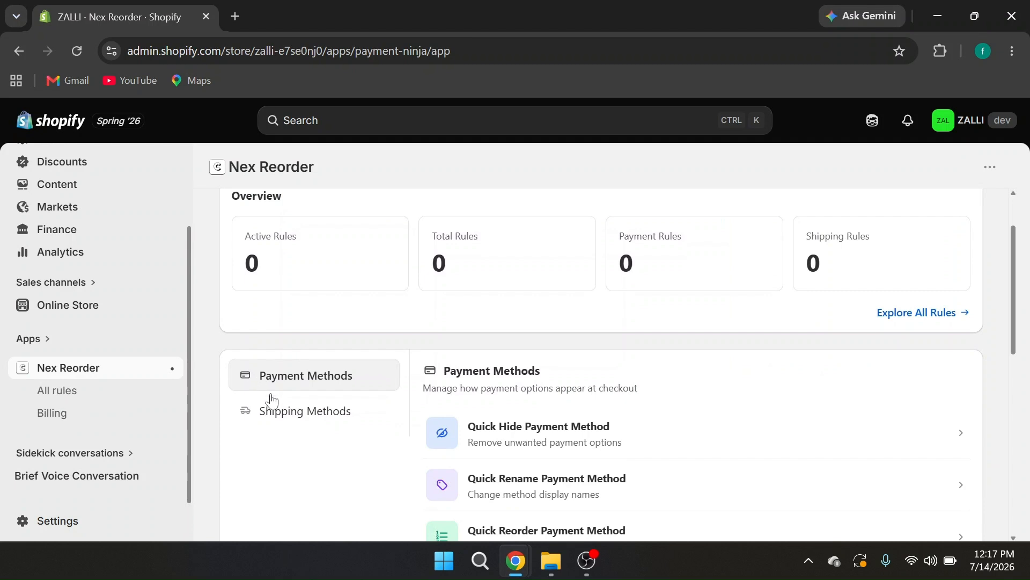
scroll(479, 395, "down", 2)
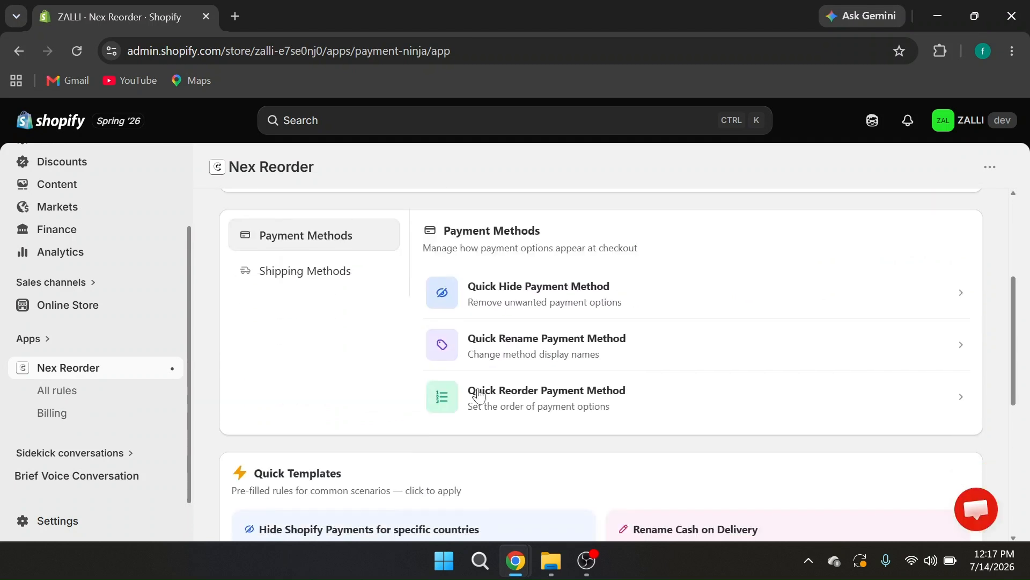
left_click(533, 400)
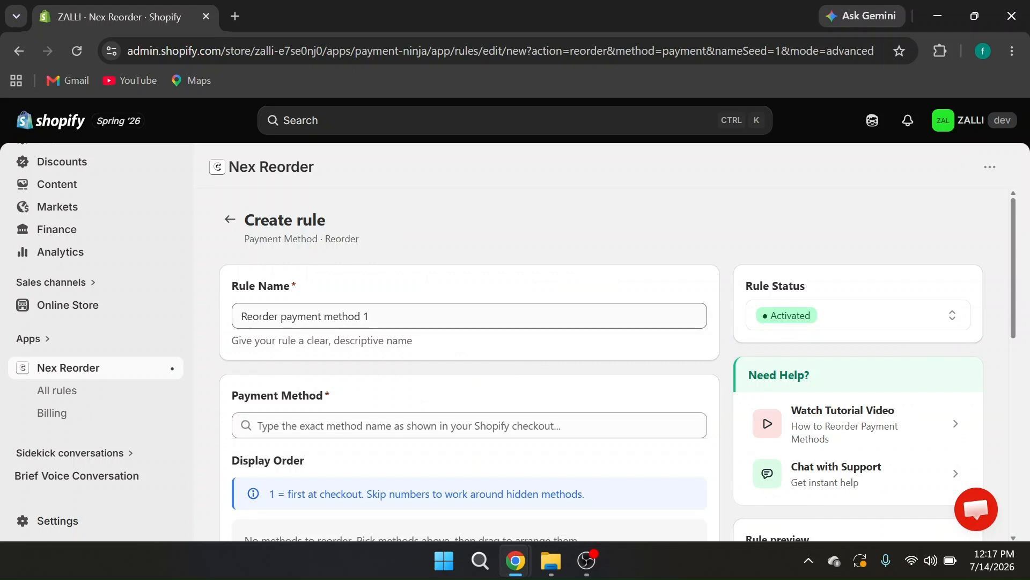
Name the rule "Show BLIK first for poland"
left_click(245, 315)
key("ctrl+a")
key("BackSpace")
type("Show BLIK first for p")
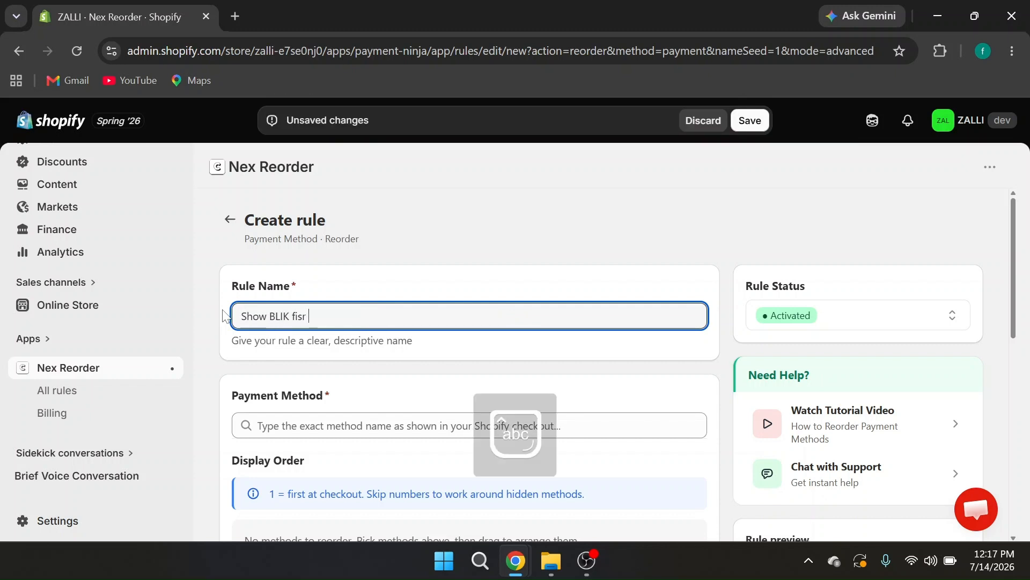
type("oland")
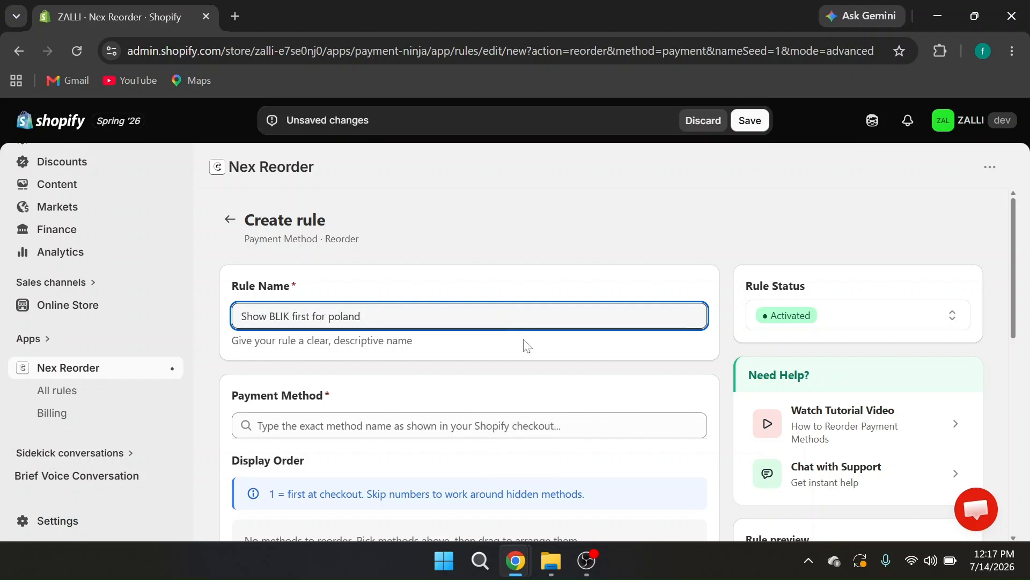
Add BLIK as the rule's payment method
scroll(538, 385, "down", 2)
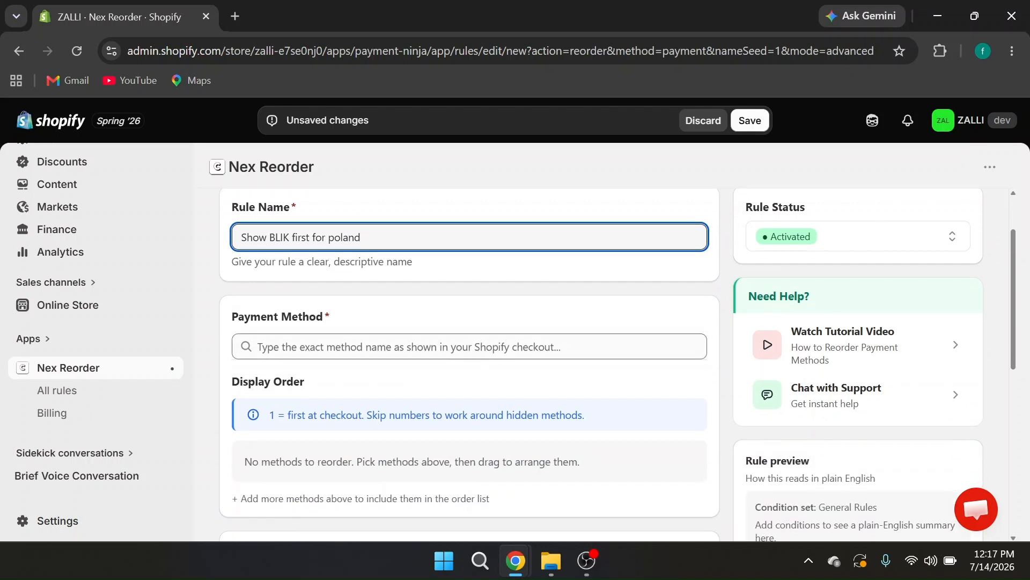
left_click(469, 346)
key("Caps_Lock")
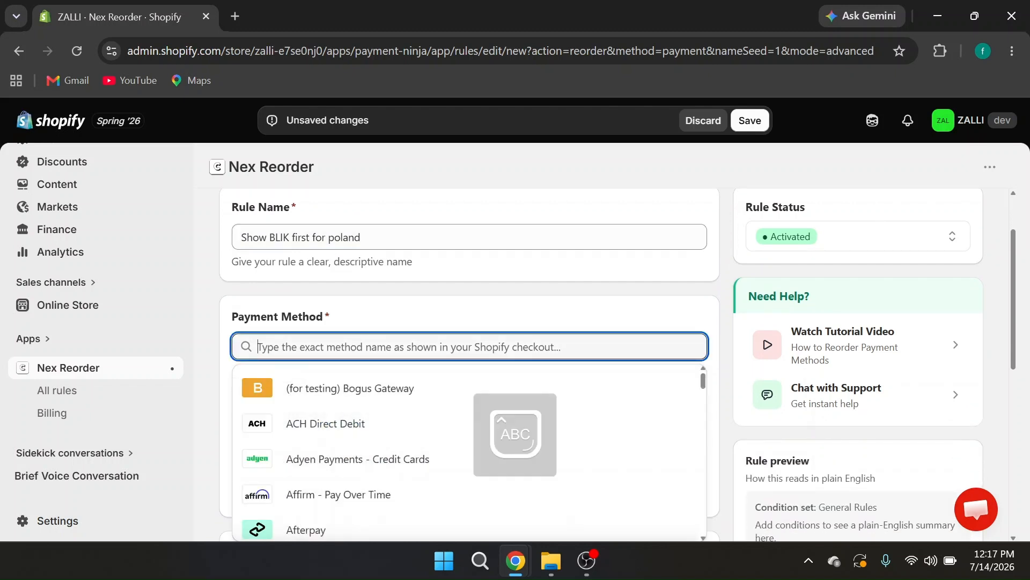
type("BLIK")
key("Return")
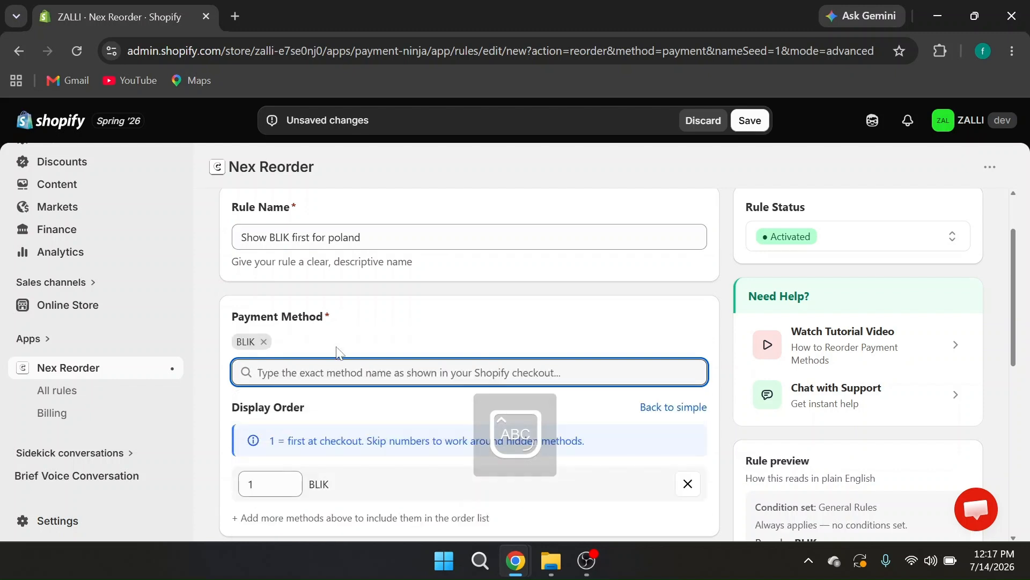
Add a Shipping country condition to the reorder rule
scroll(369, 343, "down", 2)
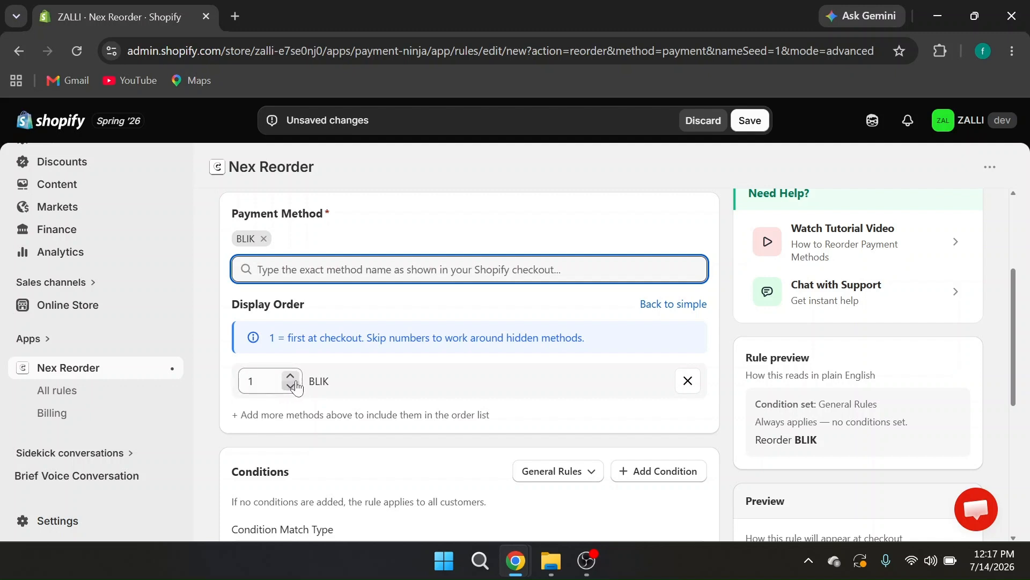
scroll(465, 375, "down", 3)
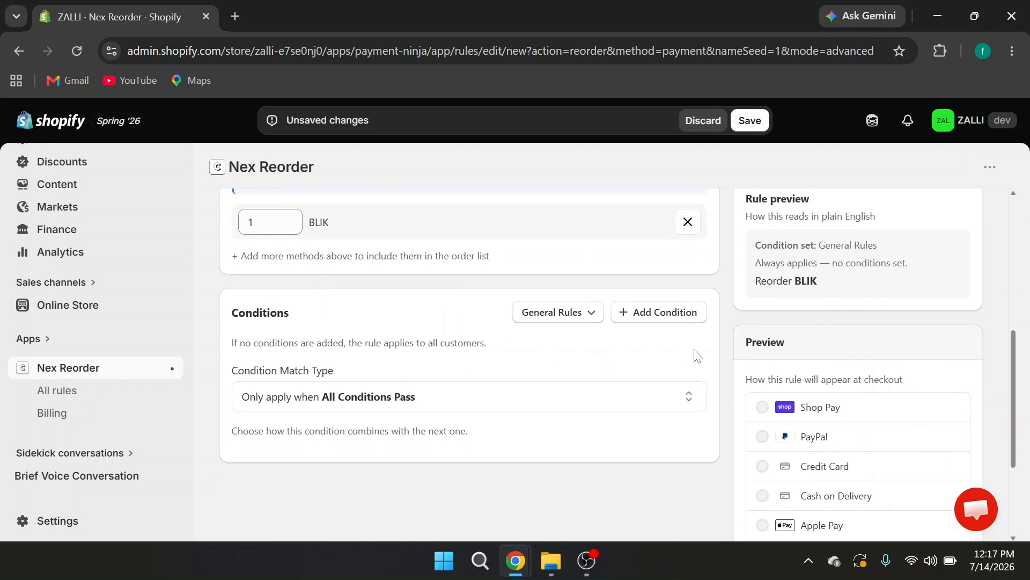
left_click(665, 313)
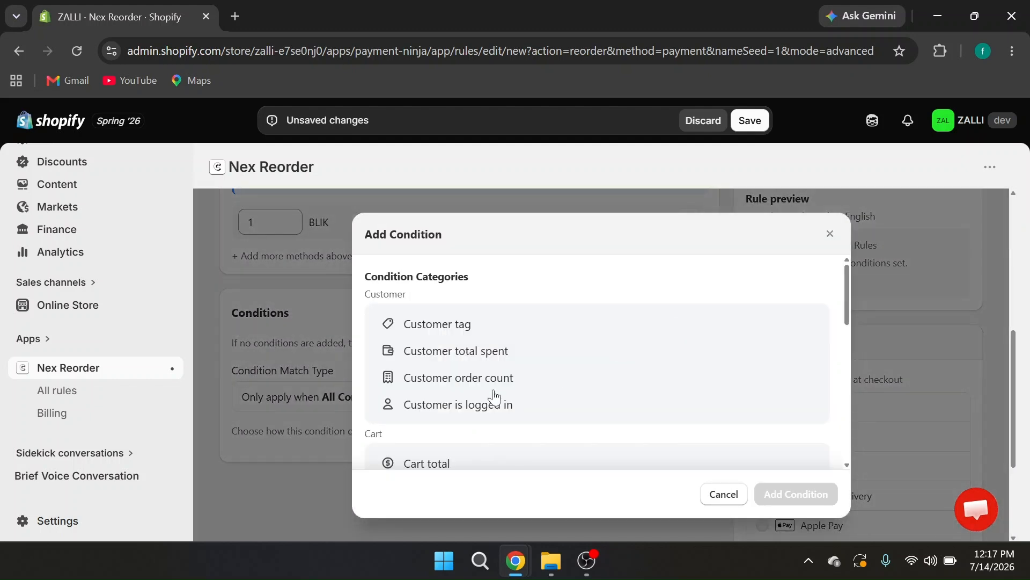
scroll(494, 394, "down", 3)
scroll(494, 396, "down", 4)
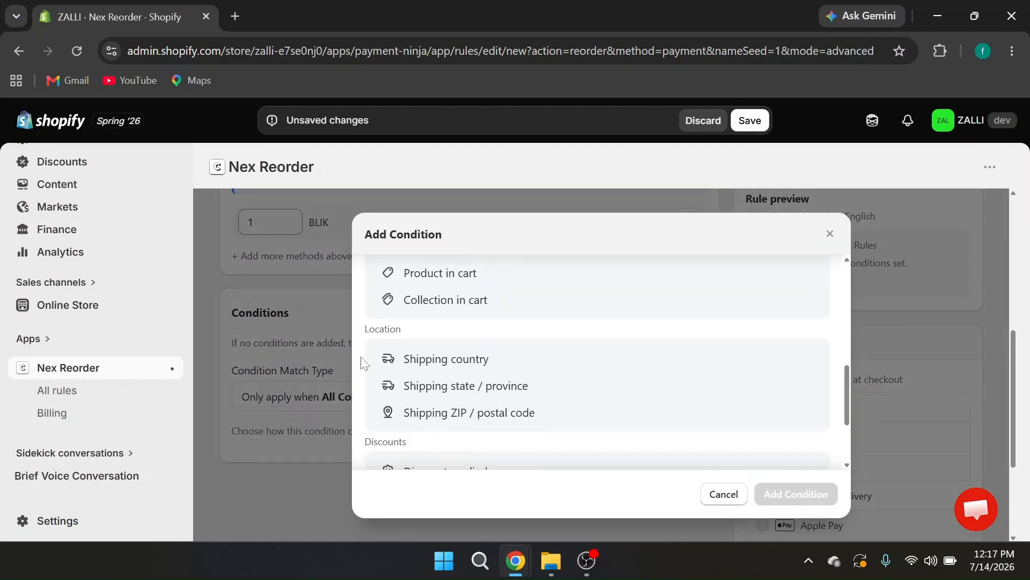
left_click(469, 362)
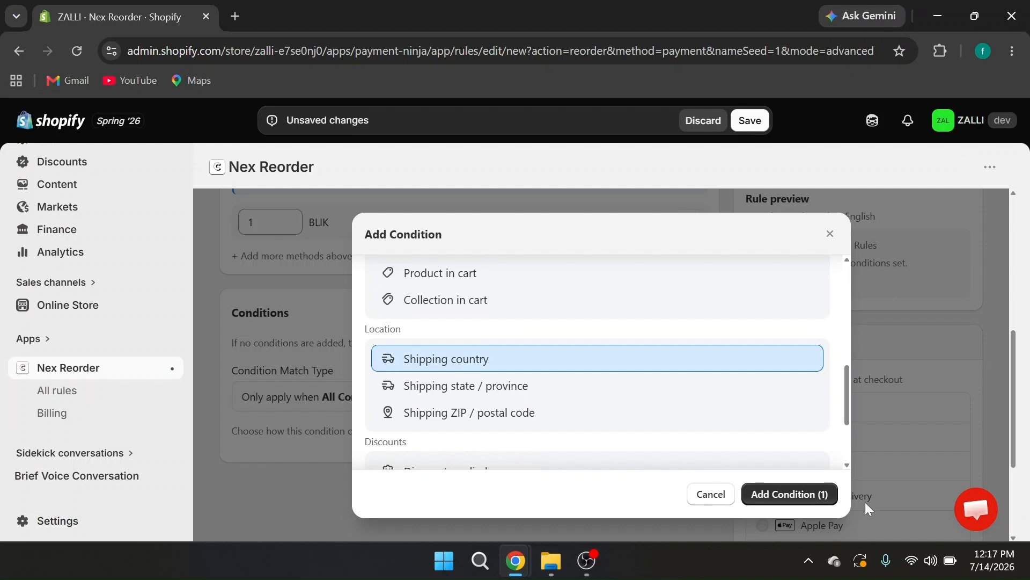
left_click(796, 503)
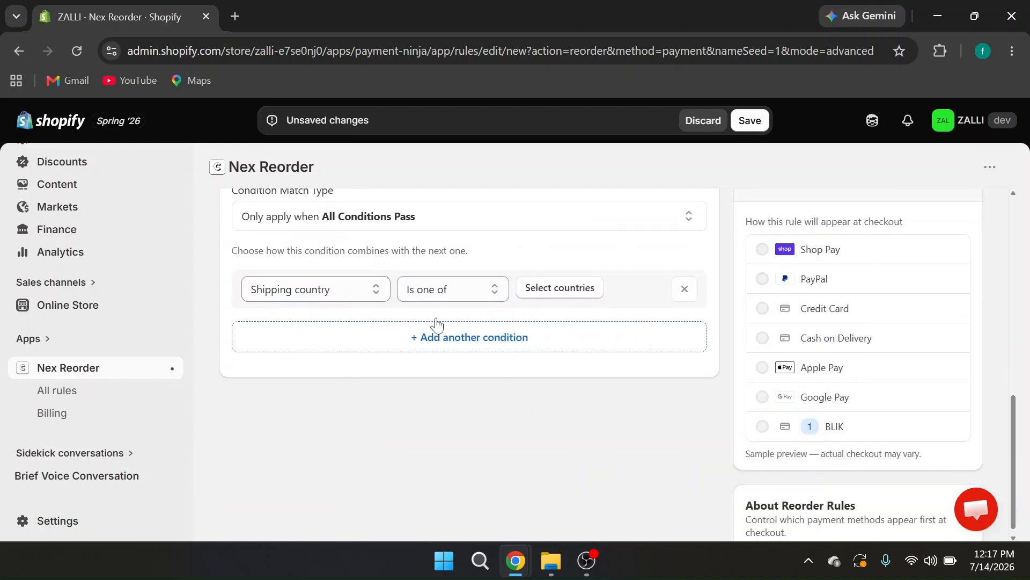
Set the shipping country condition to "Is not one of" with Poland as the selected country
left_click(437, 289)
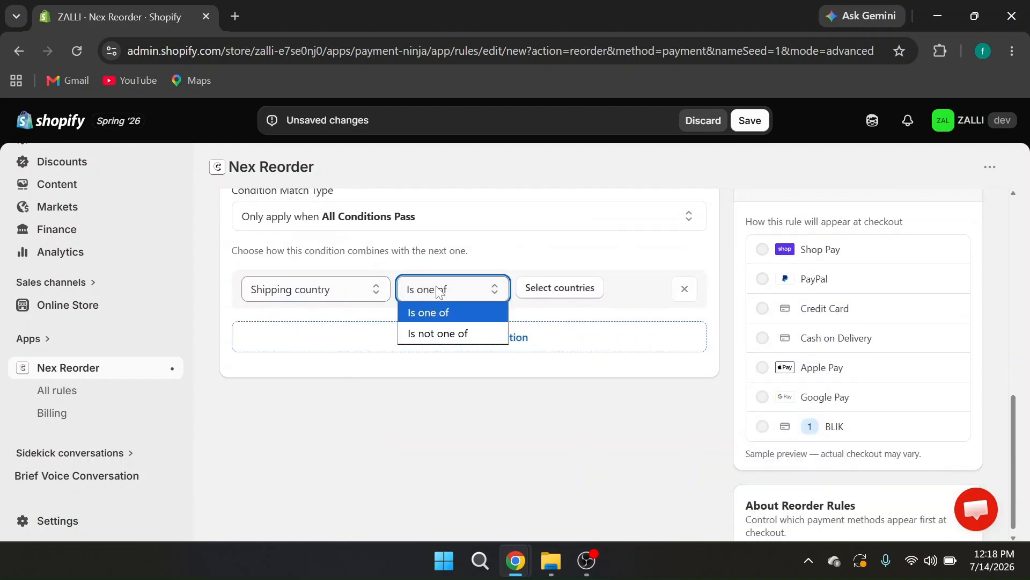
left_click(429, 333)
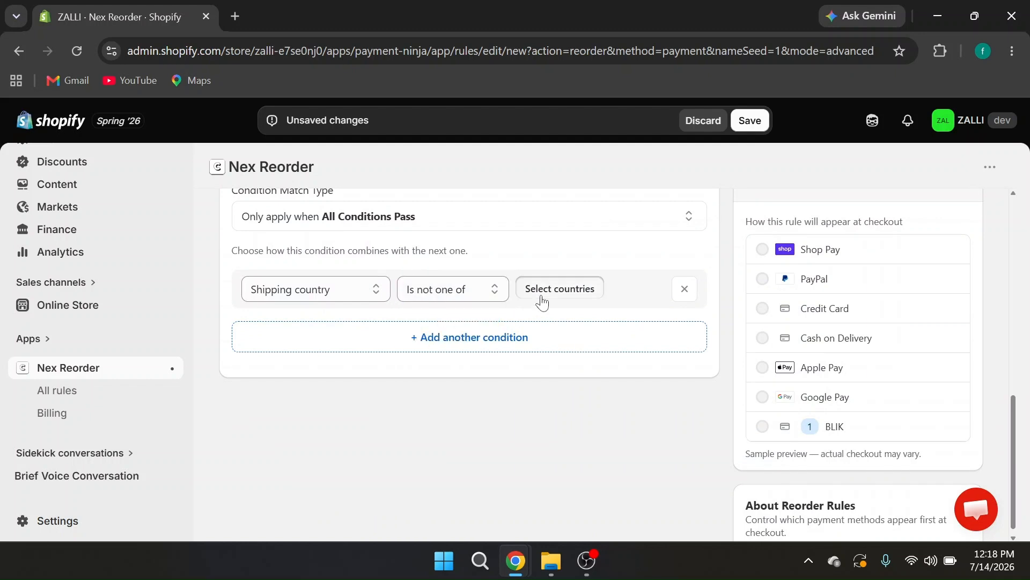
left_click(558, 287)
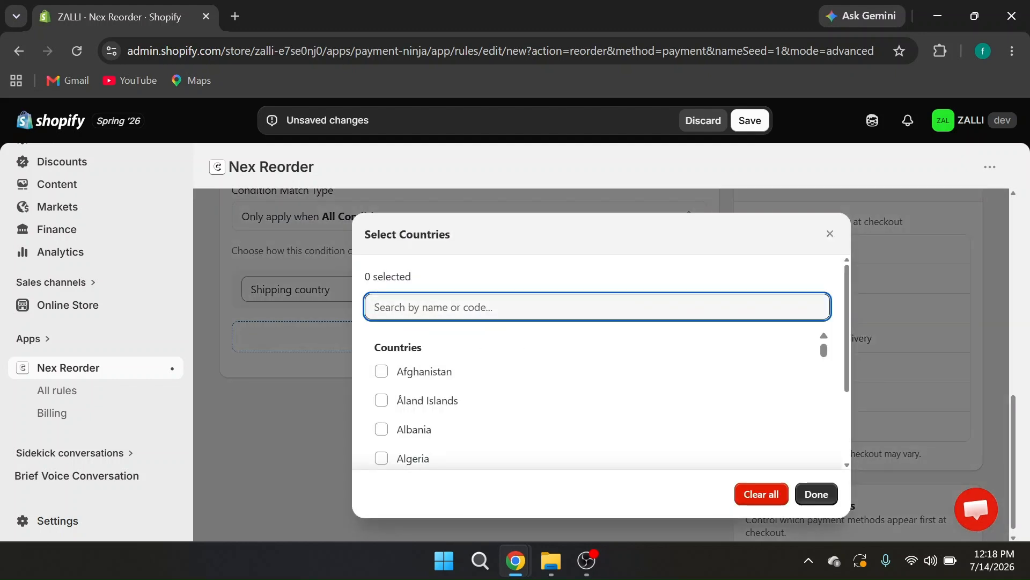
type("Pola")
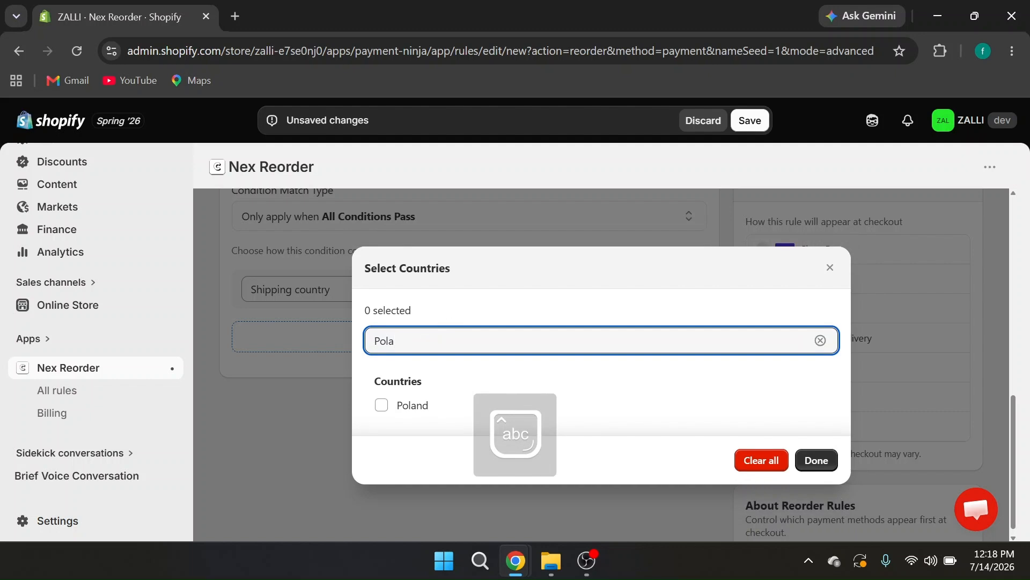
left_click(381, 405)
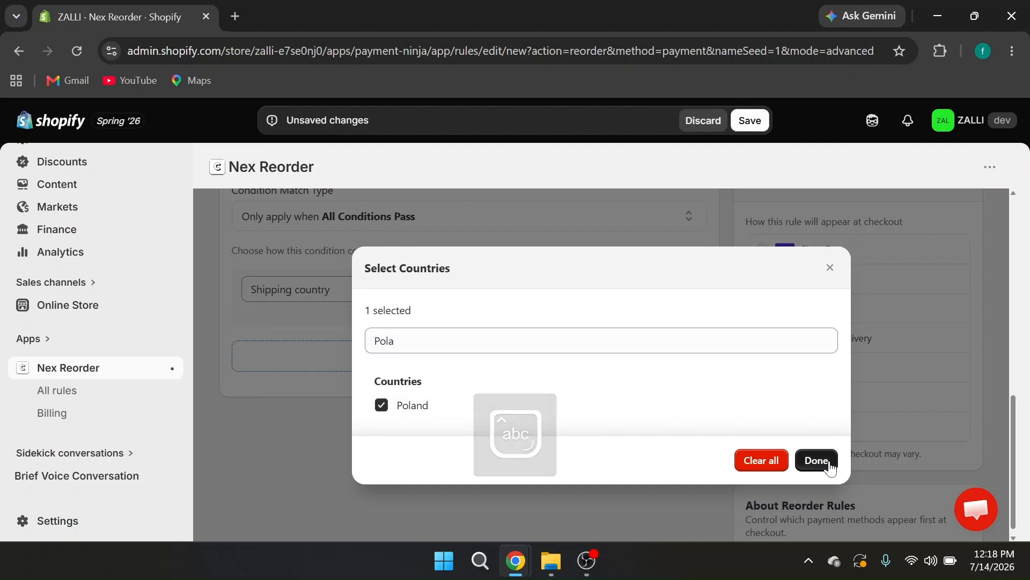
left_click(813, 460)
Review the rule settings, then open the online store and proceed from its cart to checkout
scroll(703, 329, "up", 3)
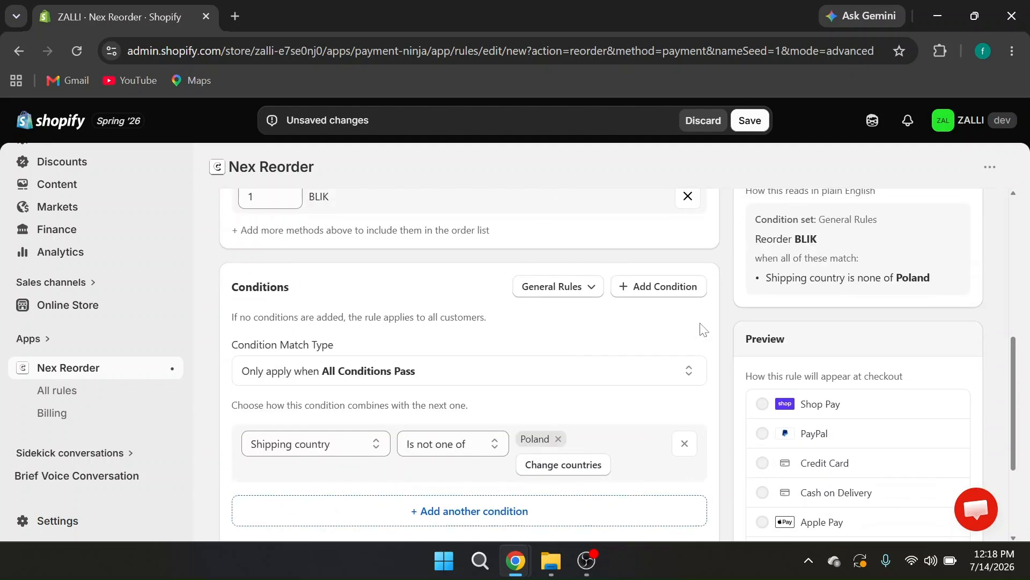
scroll(703, 328, "up", 2)
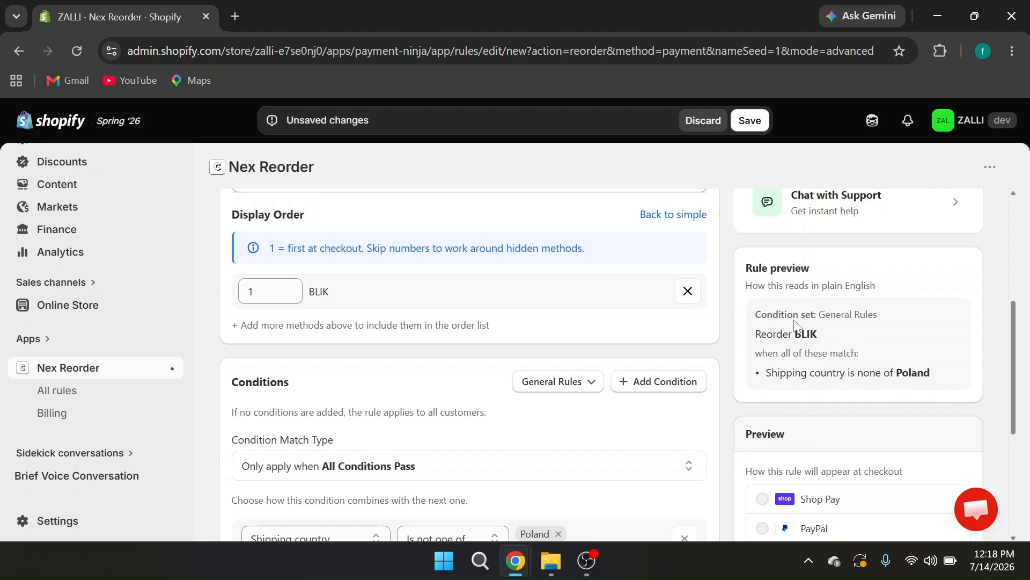
scroll(408, 340, "down", 1)
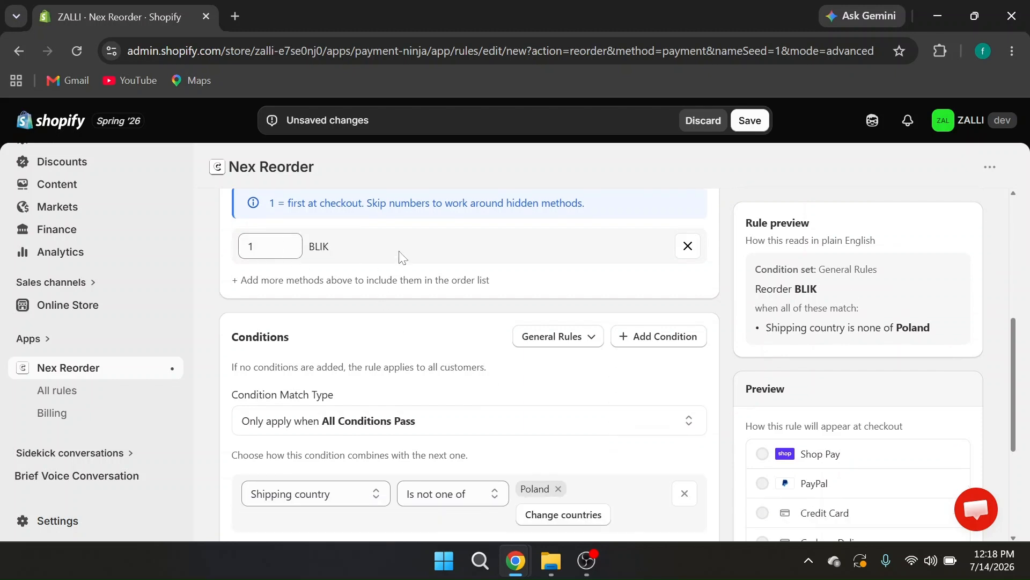
scroll(400, 255, "up", 5)
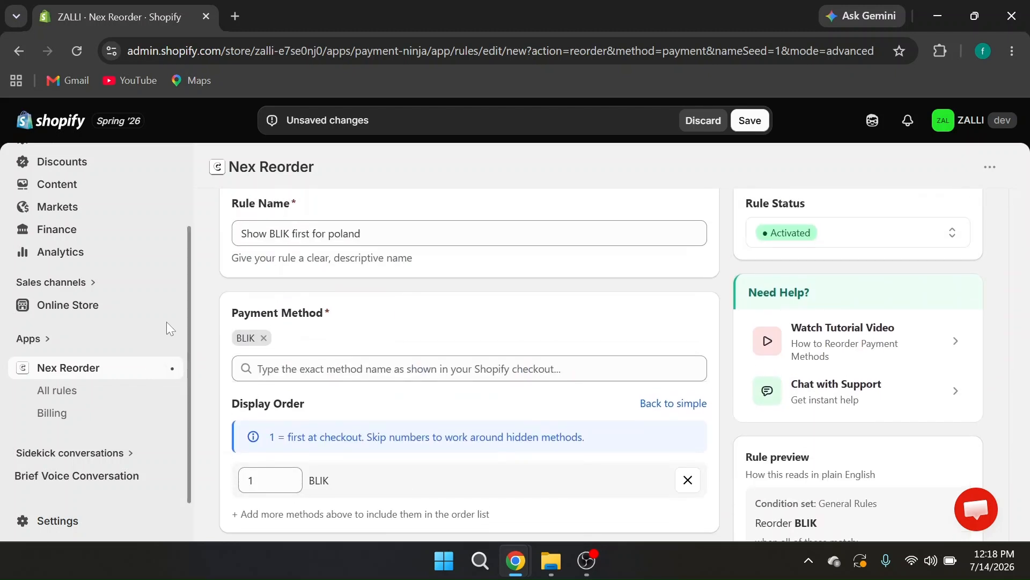
left_click(172, 305)
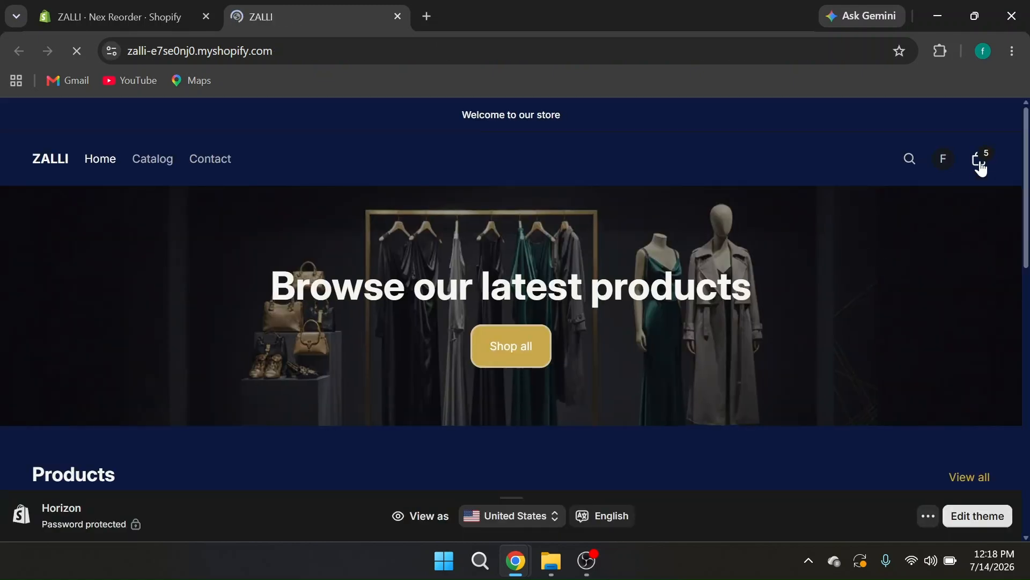
left_click(982, 168)
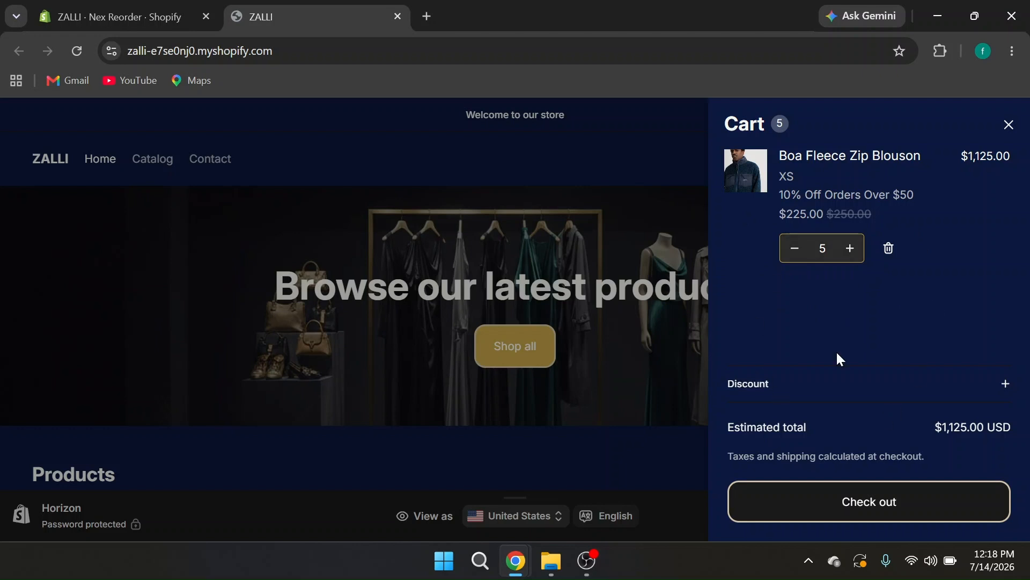
left_click(850, 505)
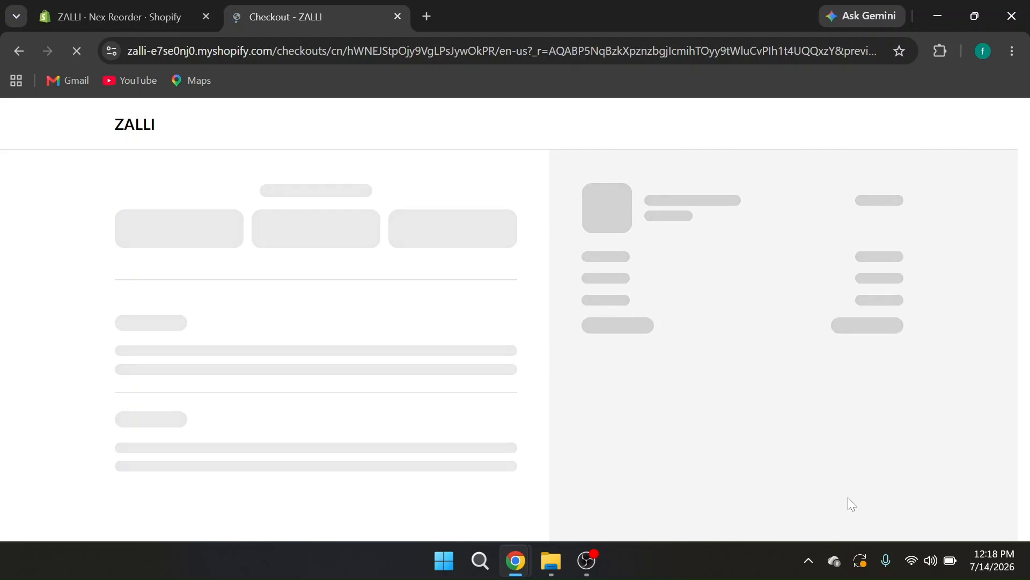
Examine the order of the payment methods on the checkout page
scroll(499, 446, "down", 2)
scroll(499, 451, "down", 7)
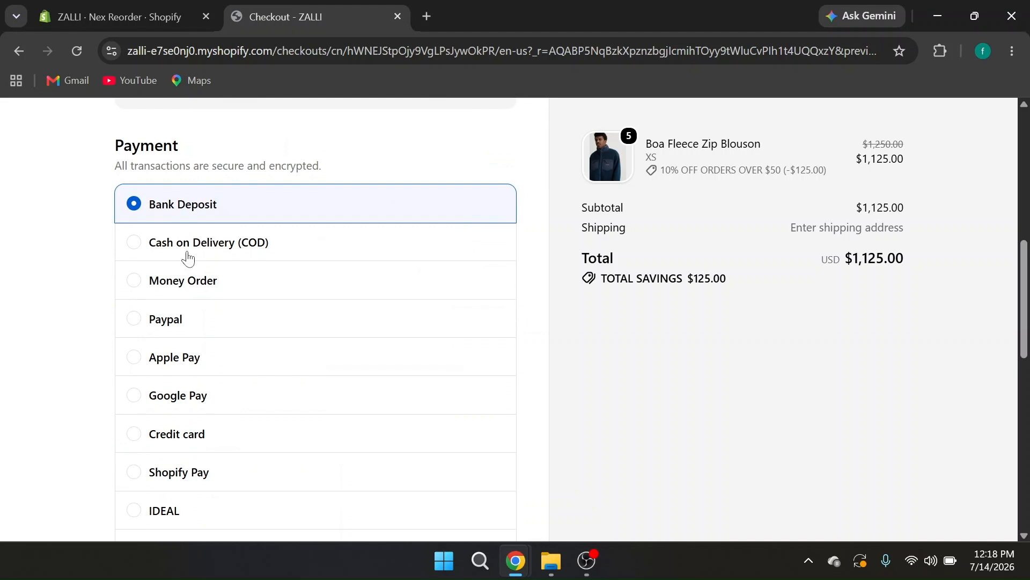
scroll(228, 366, "down", 3)
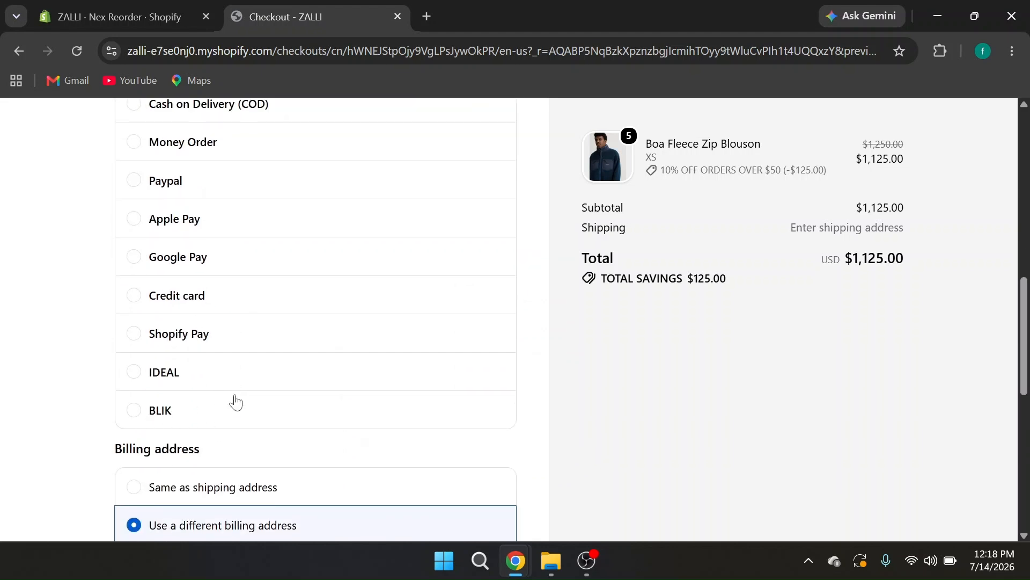
scroll(299, 340, "up", 12)
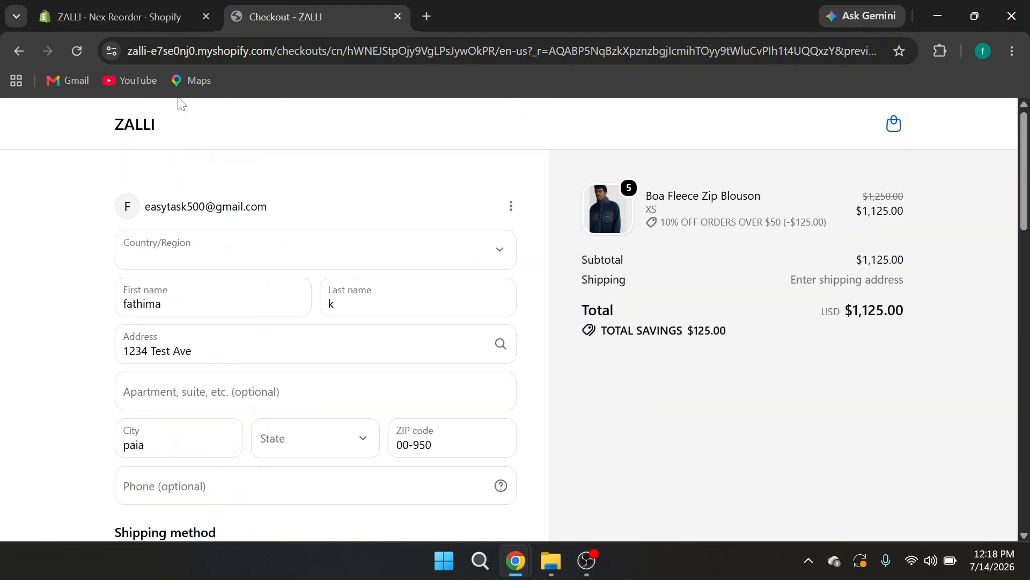
Return to the Nex Reorder rule in the Shopify admin and save it
left_click(131, 12)
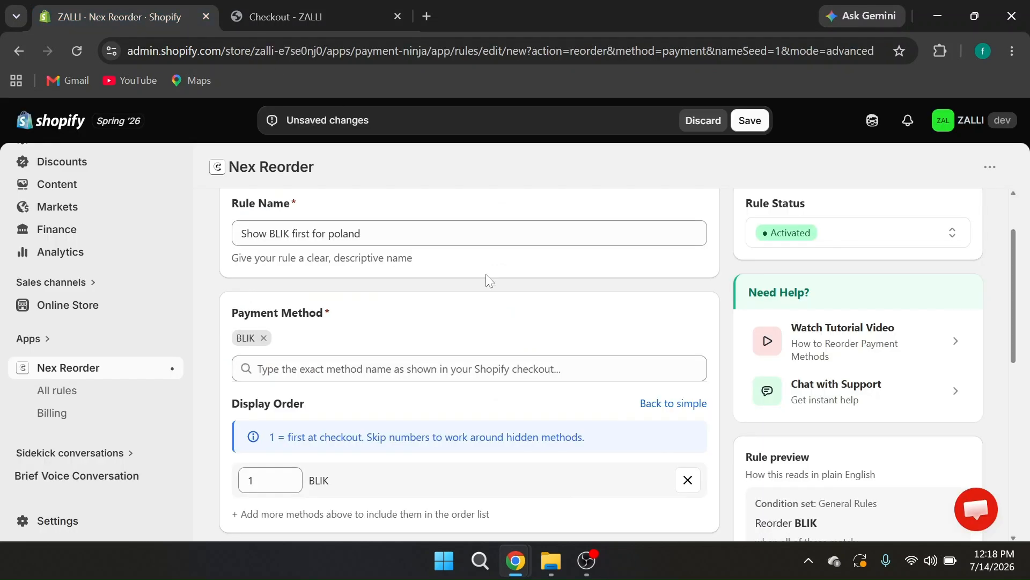
left_click(757, 121)
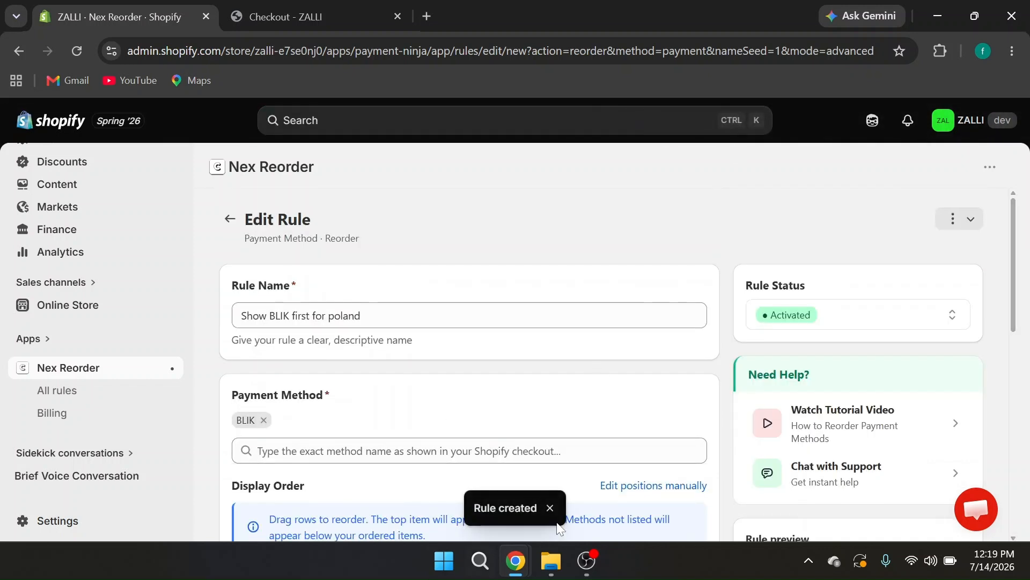
scroll(489, 417, "down", 5)
scroll(470, 349, "up", 5)
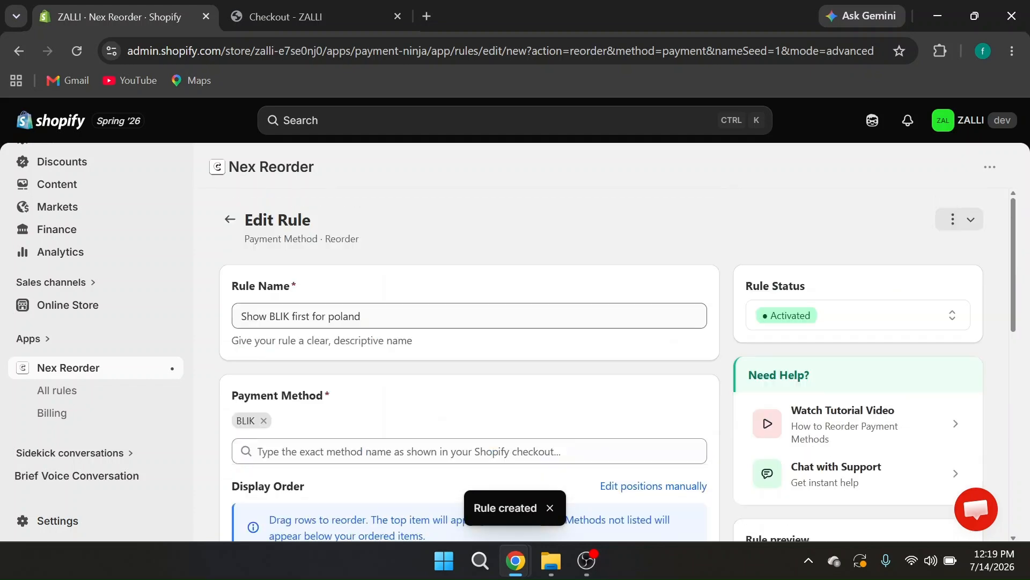
Reload the storefront checkout page and examine the order of the payment methods and the billing address country
left_click(318, 14)
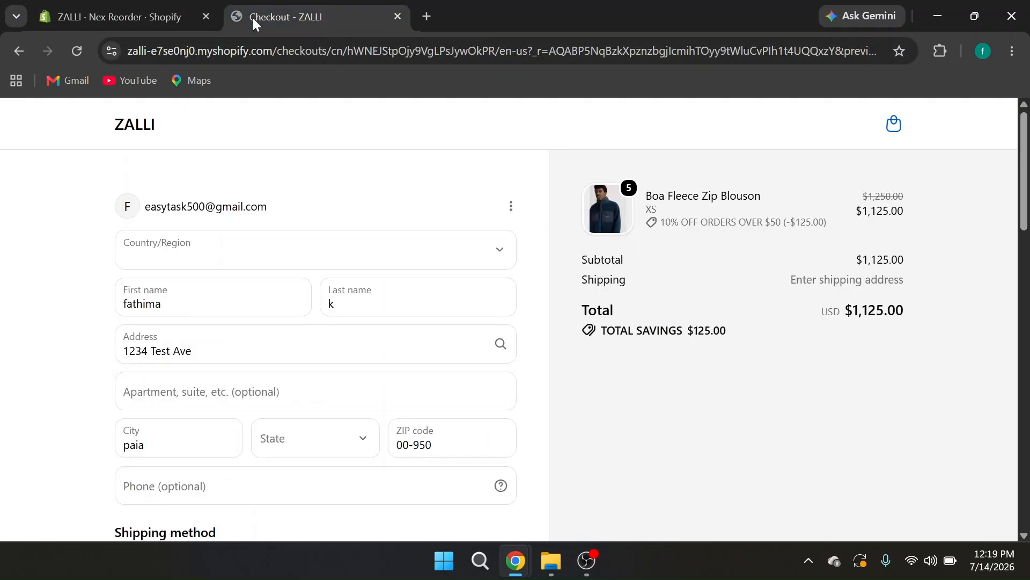
left_click(78, 50)
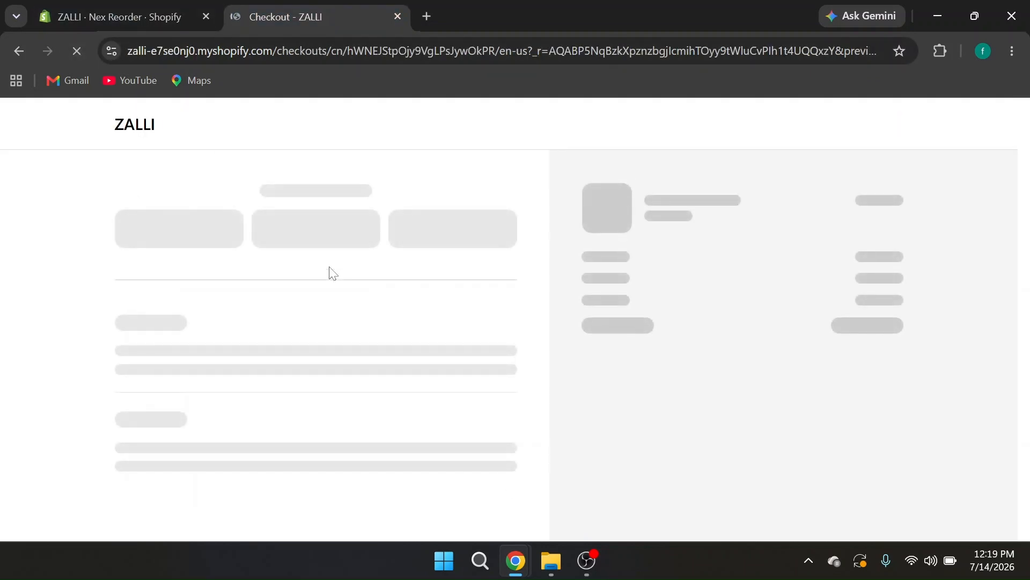
scroll(330, 273, "down", 10)
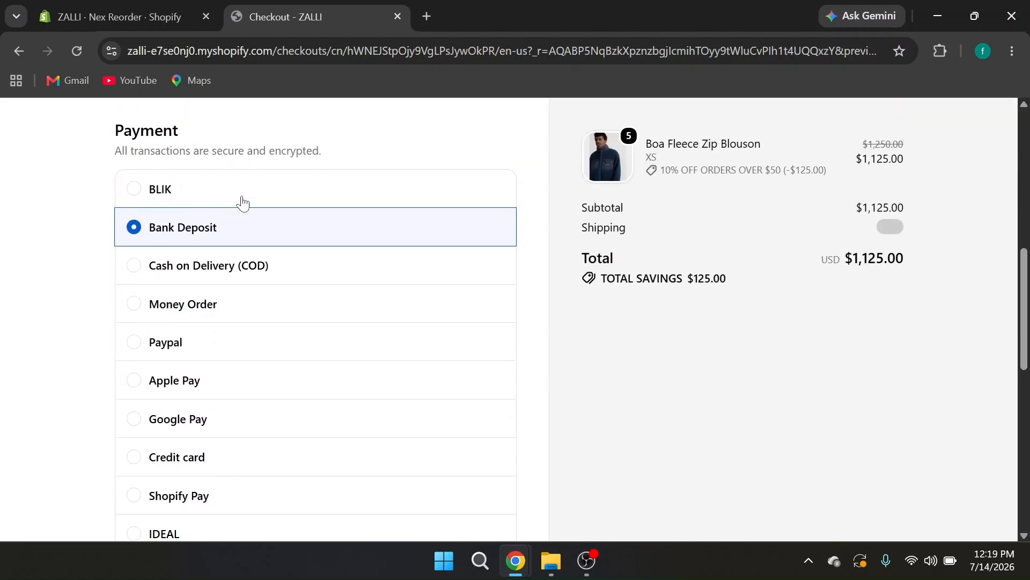
scroll(295, 290, "down", 9)
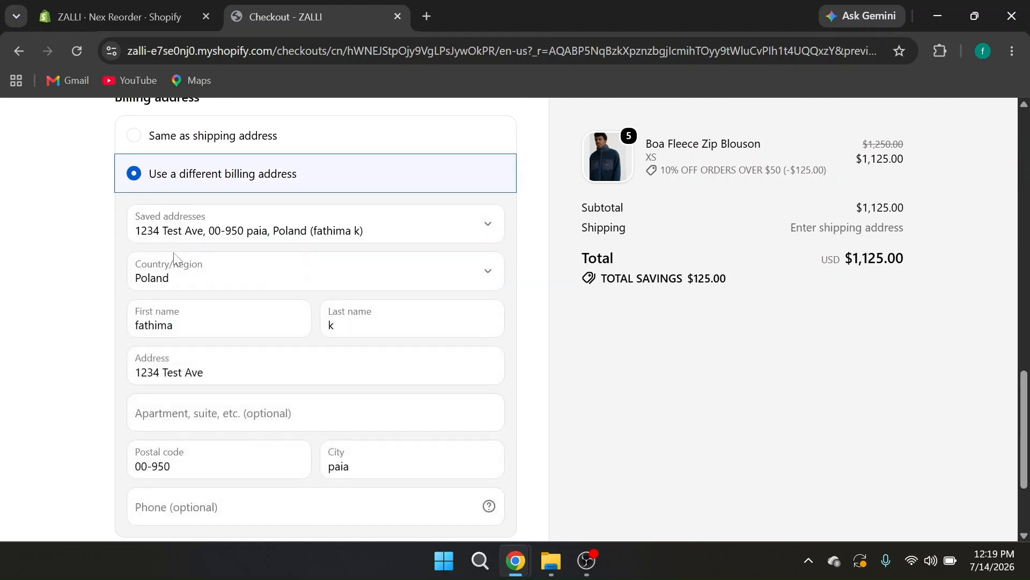
scroll(171, 263, "down", 3)
scroll(265, 242, "up", 20)
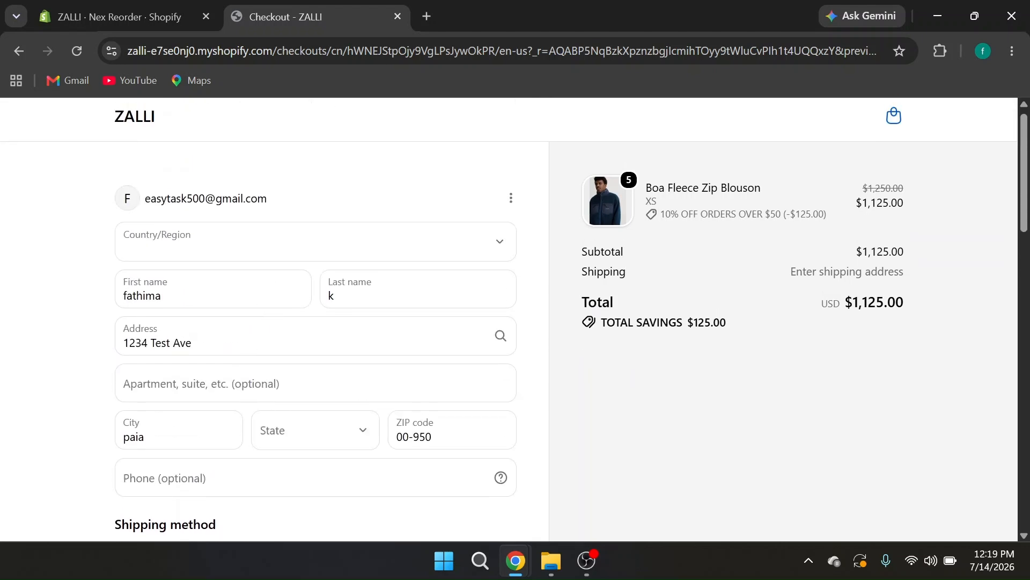
Return to the Nex Reorder home page in the Shopify admin and start a Quick Hide Payment Method rule
left_click(140, 17)
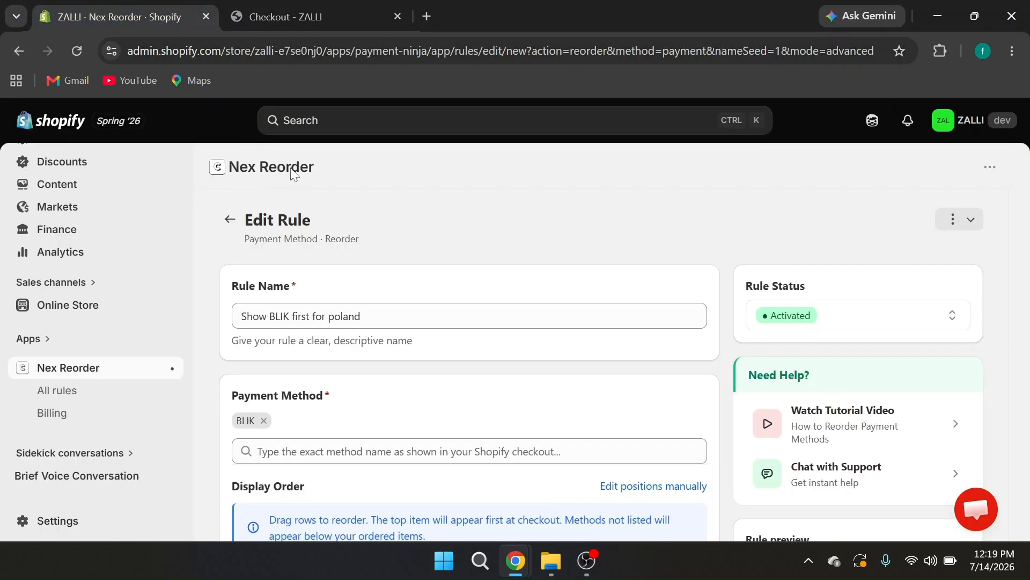
scroll(454, 347, "down", 1)
scroll(454, 348, "up", 1)
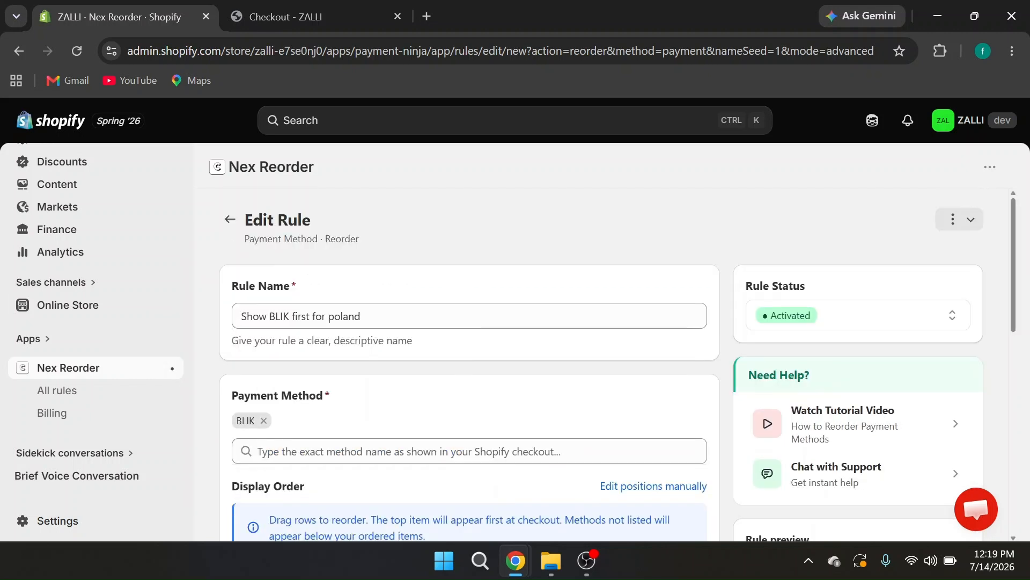
left_click(225, 229)
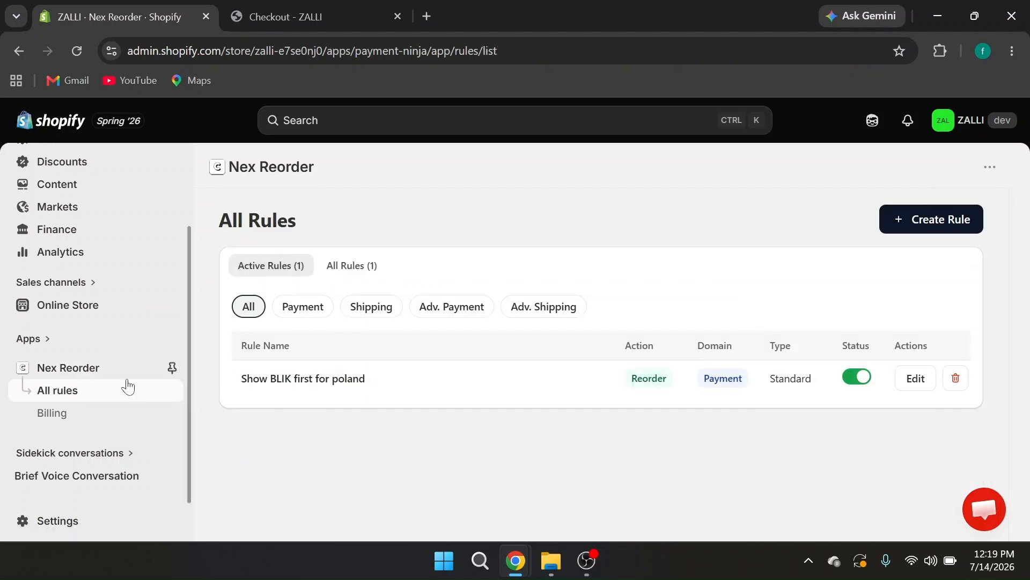
left_click(91, 369)
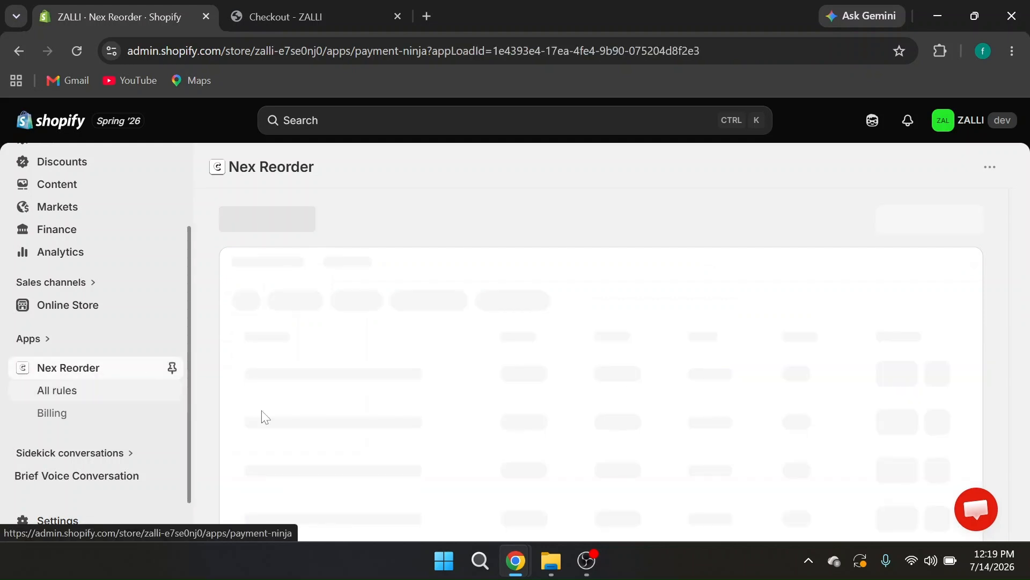
scroll(375, 421, "down", 3)
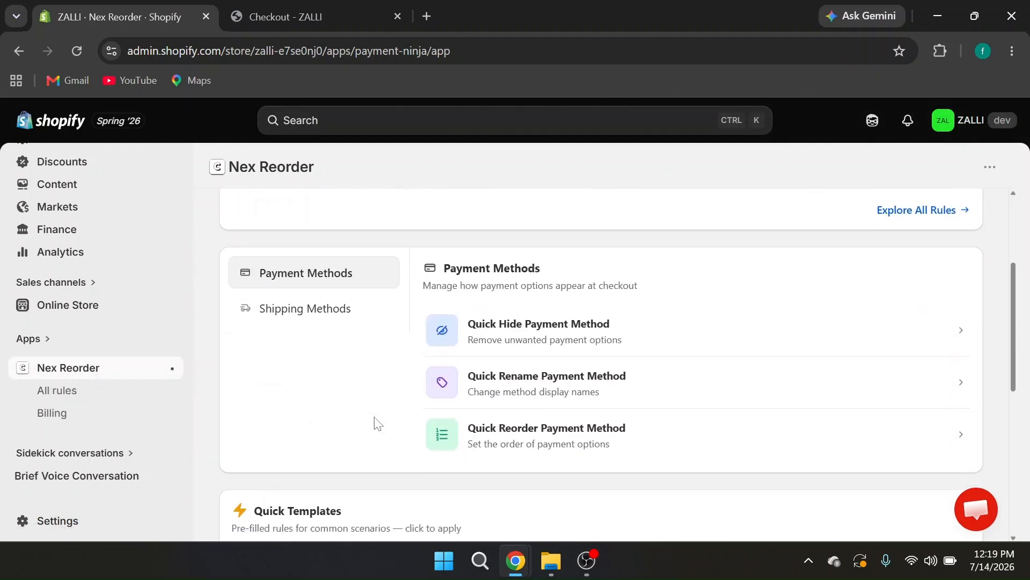
left_click(558, 327)
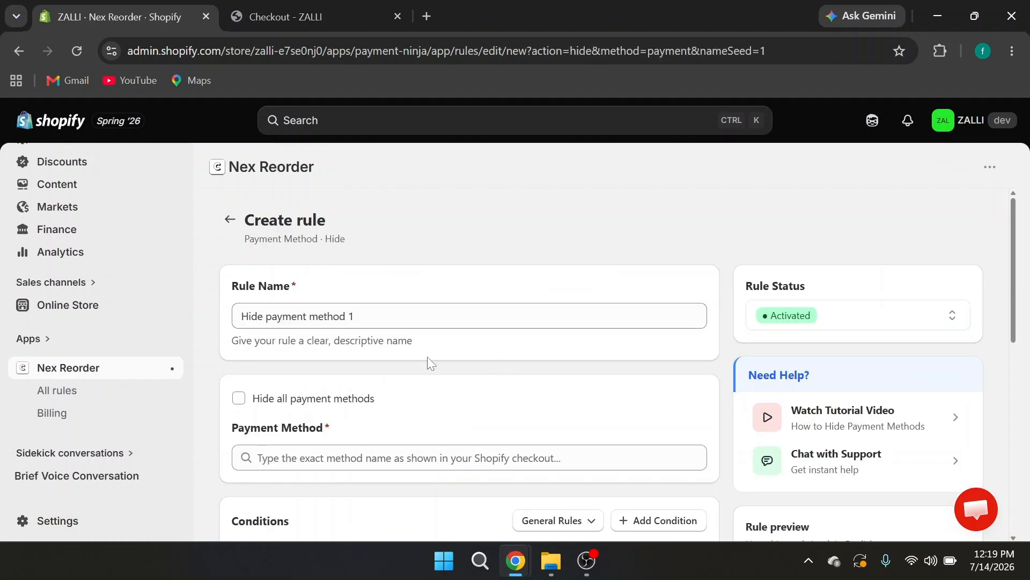
Name the new hide rule "Hide other payment method in poland"
scroll(427, 357, "down", 1)
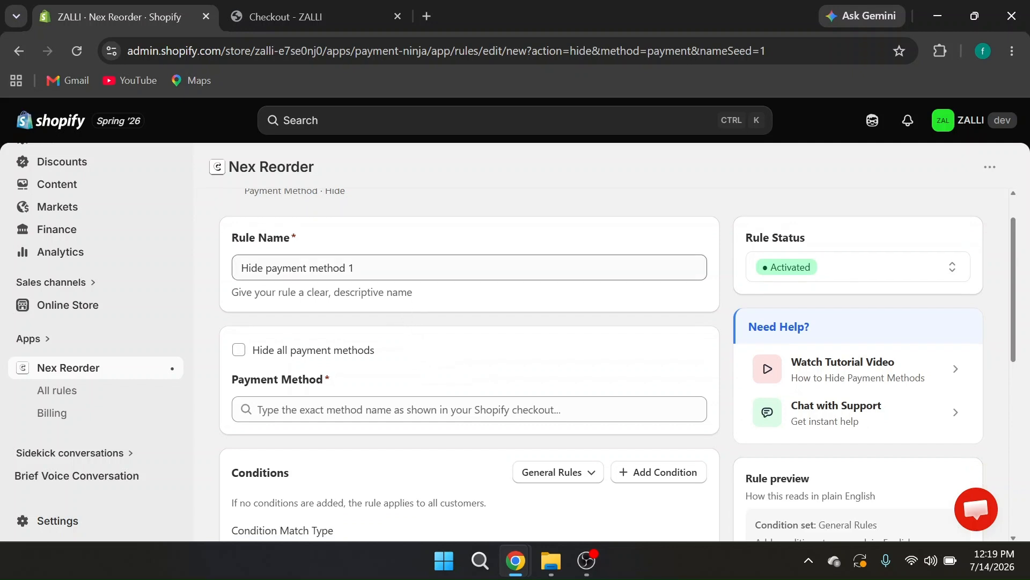
left_click_drag(354, 267, 306, 268)
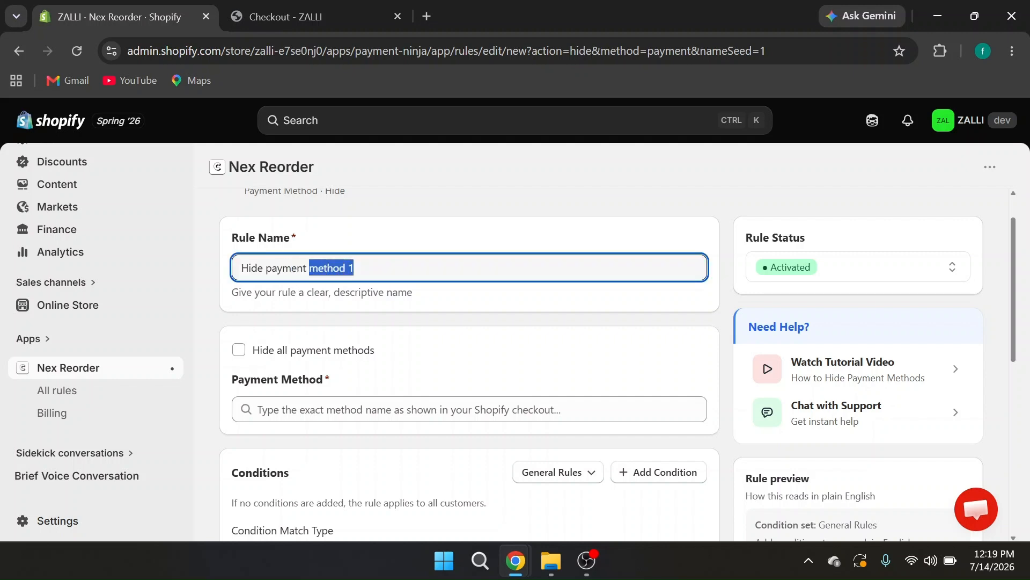
left_click(309, 267)
key("BackSpace")
type("other")
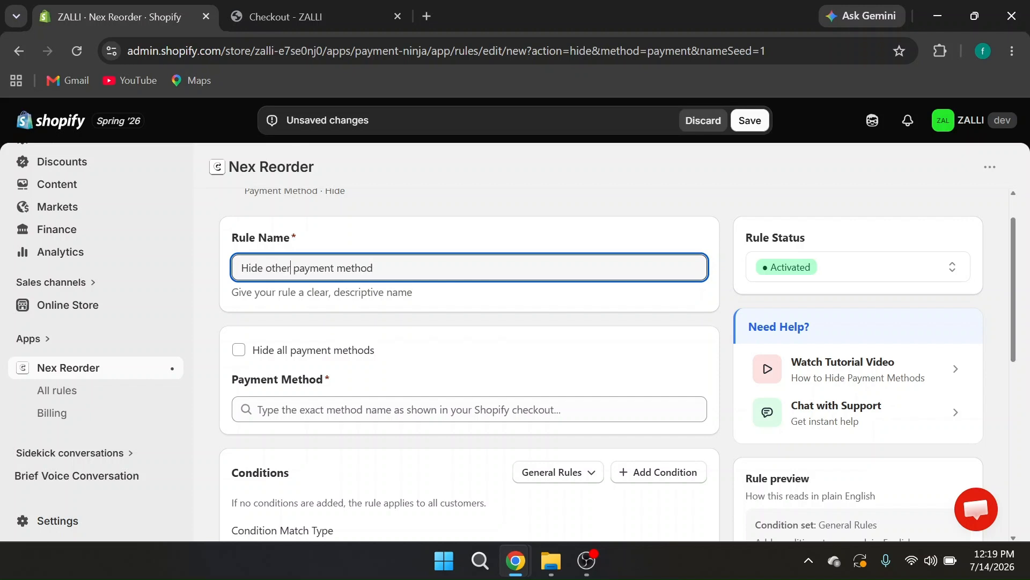
key("BackSpace")
Add Cash on Delivery (COD) and Apple Pay to the rule's payment methods
scroll(340, 362, "down", 1)
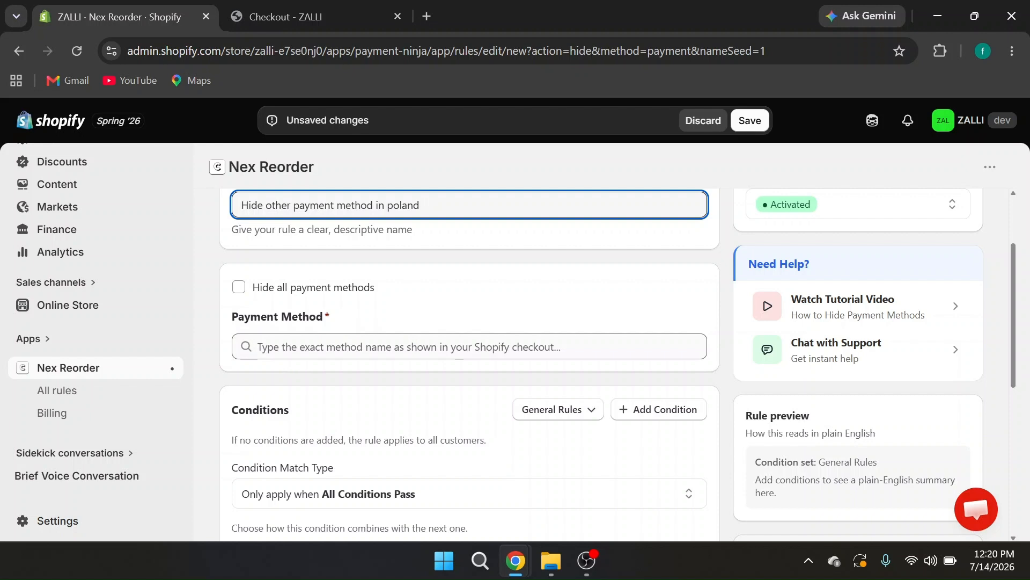
left_click(344, 347)
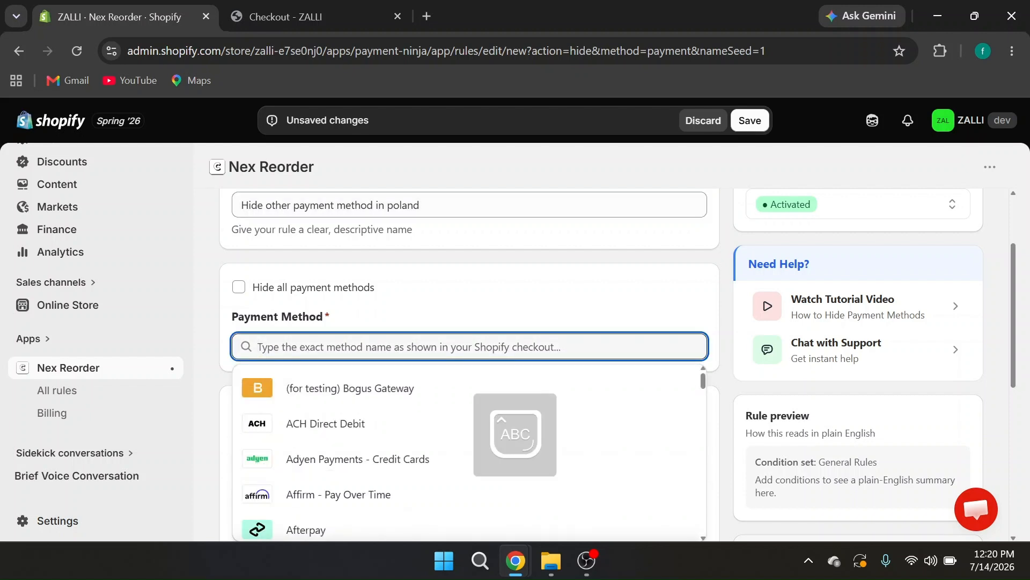
type("Cash")
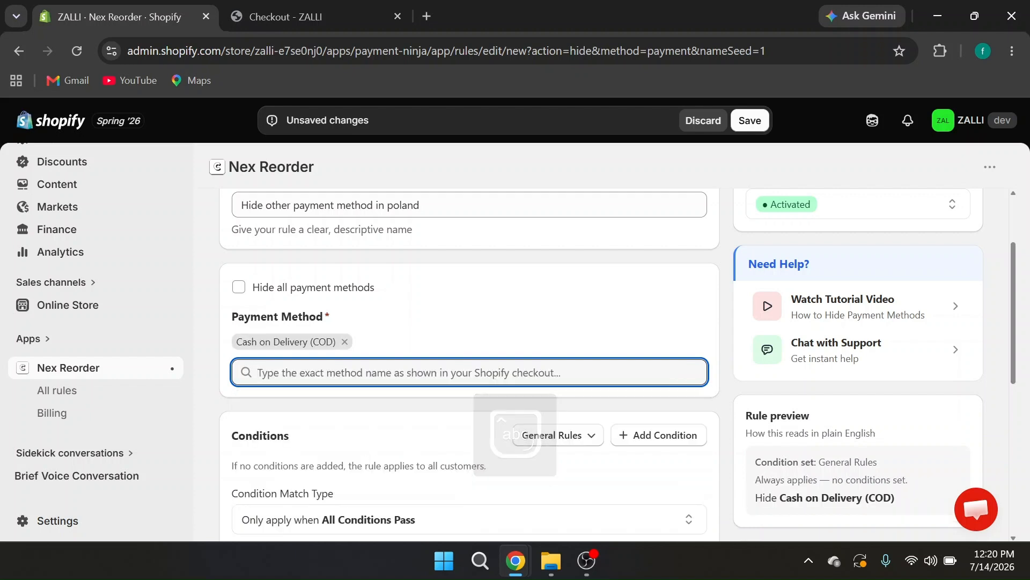
key("Caps_Lock")
type("A")
key("Caps_Lock")
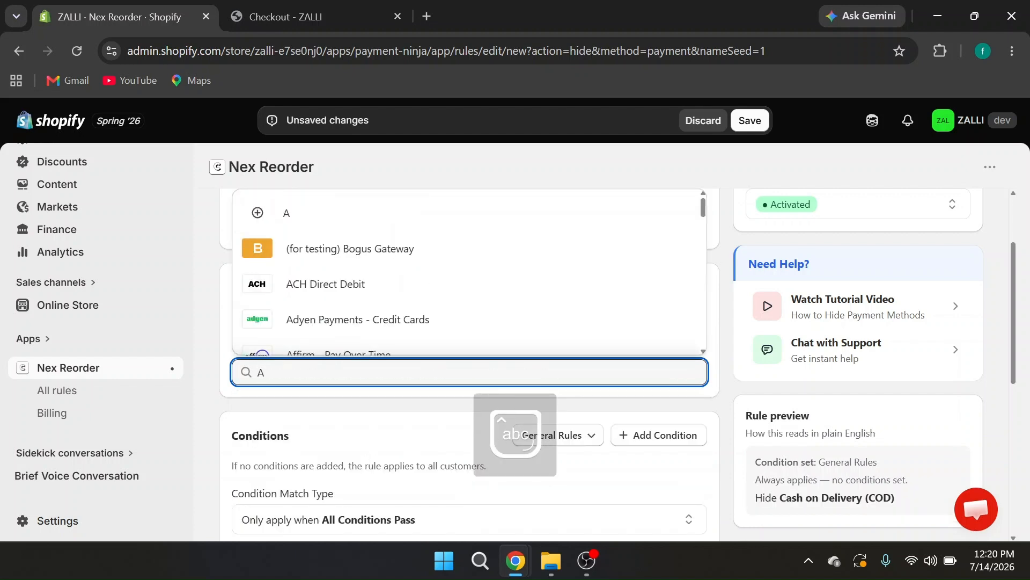
type("pple")
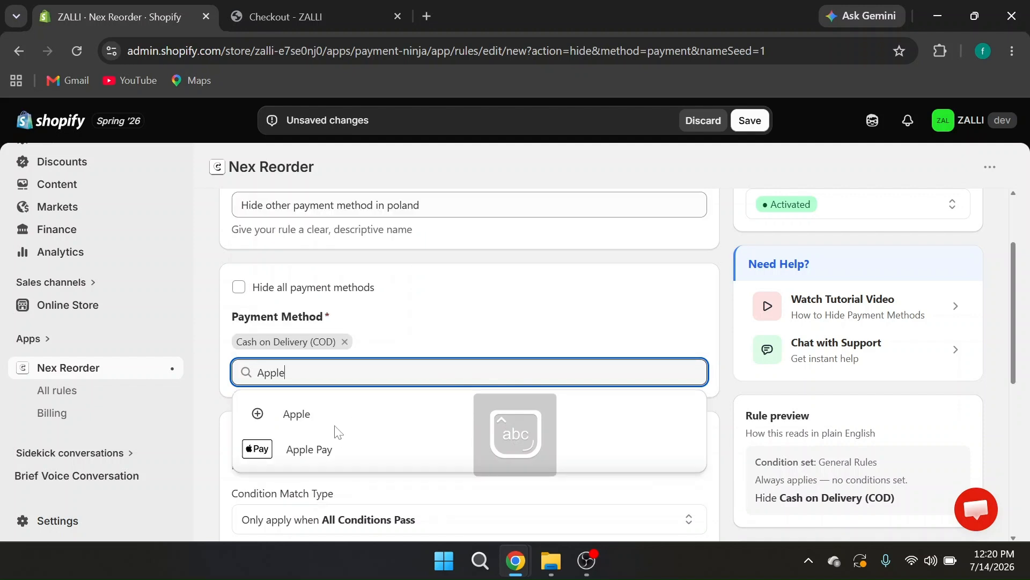
type(" Pay")
key("Return")
Add Google Pay, Bank Deposit, Money Order, Paypal, Credit card, Shopify Pay and IDEAL to the rule's payment methods
type("G")
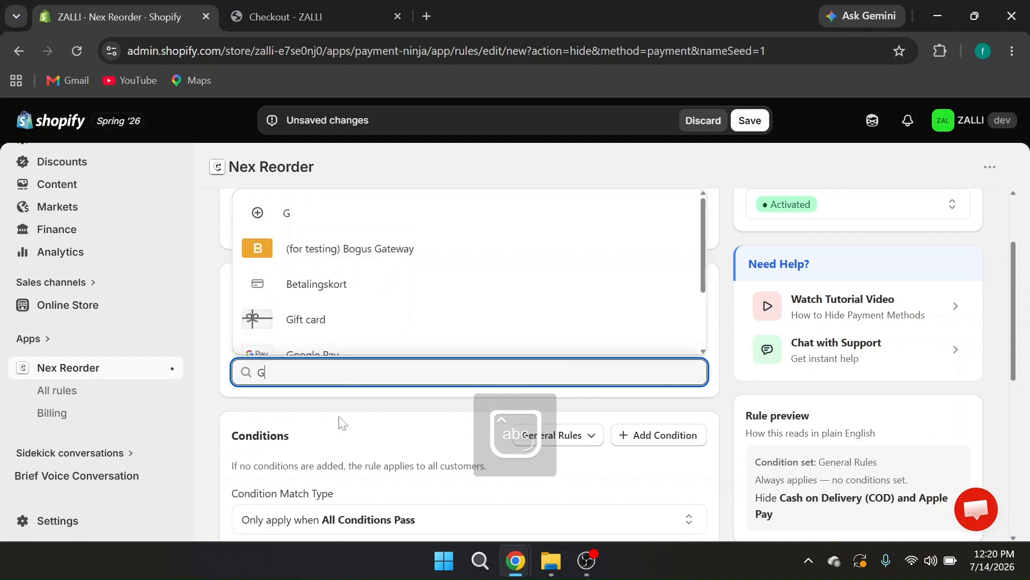
type("oogle")
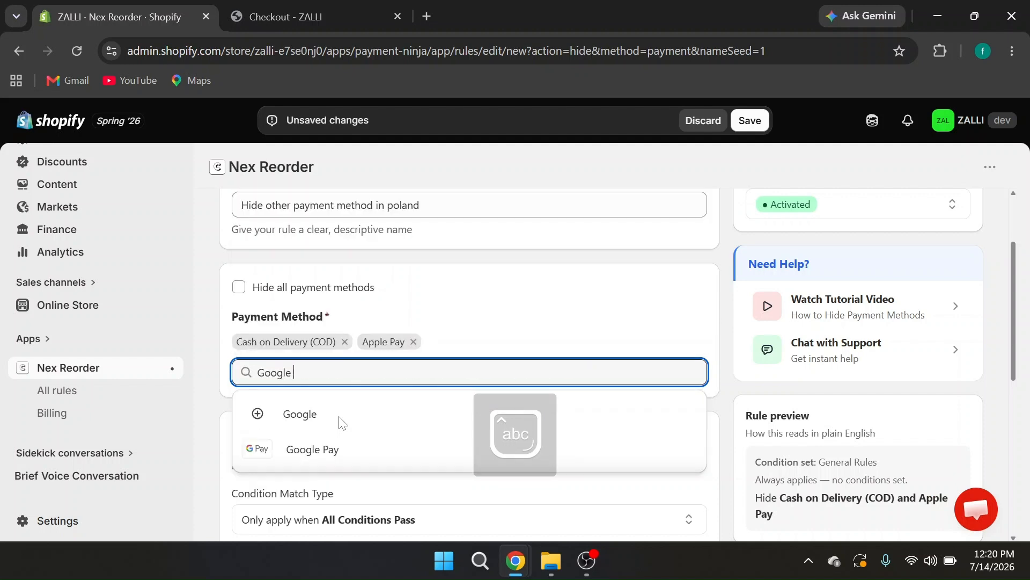
type(" PAY")
key("BackSpace")
key("BackSpace")
key("Caps_Lock")
type("ay")
left_click(339, 423)
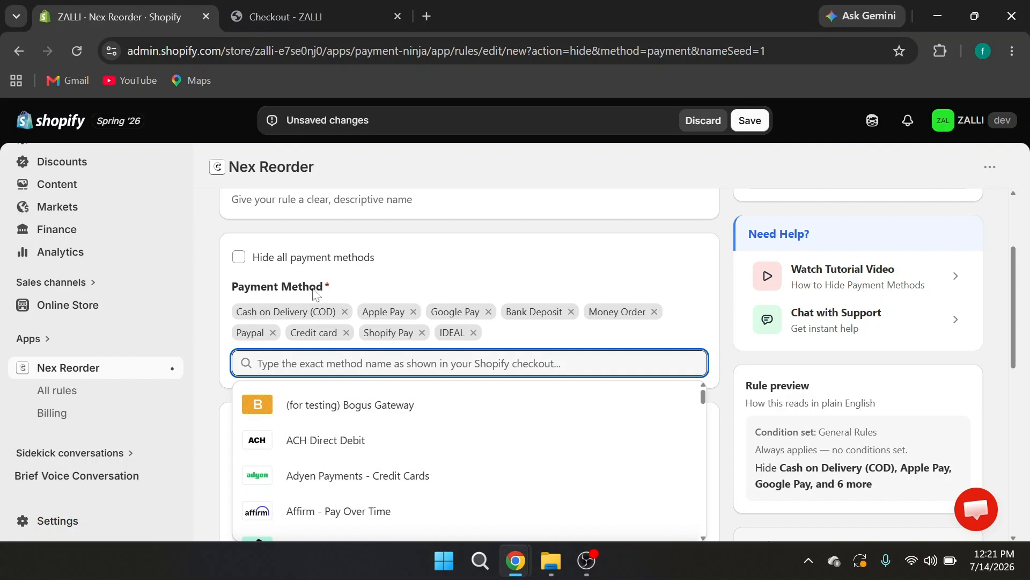
left_click(433, 284)
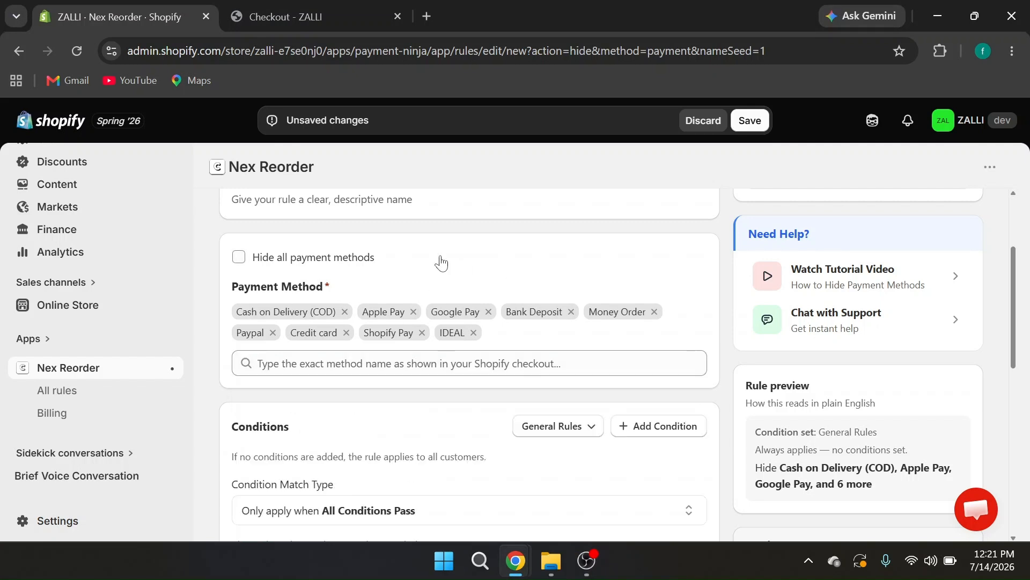
Add a Shipping country condition to the hide rule
scroll(497, 335, "down", 3)
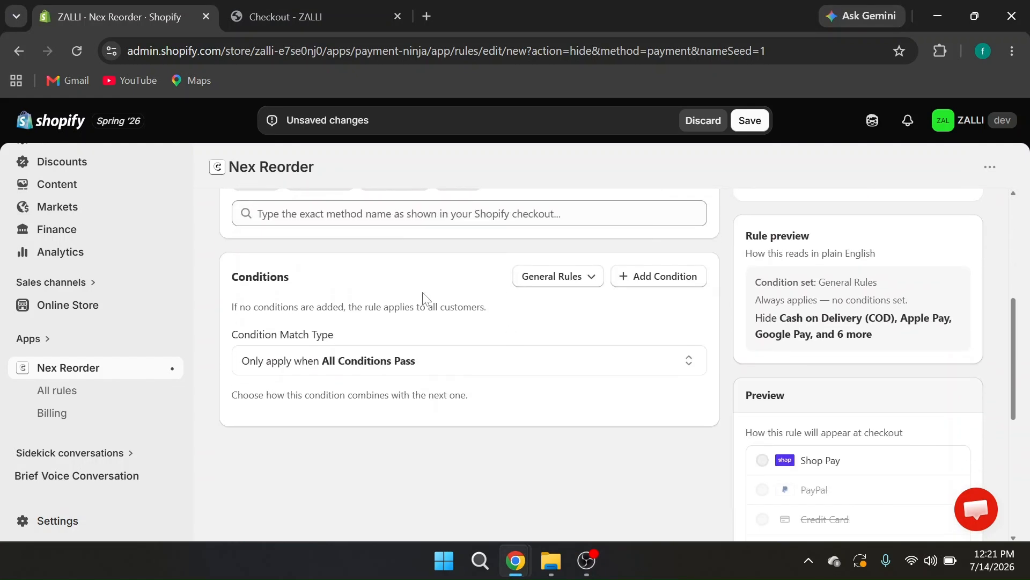
left_click(659, 278)
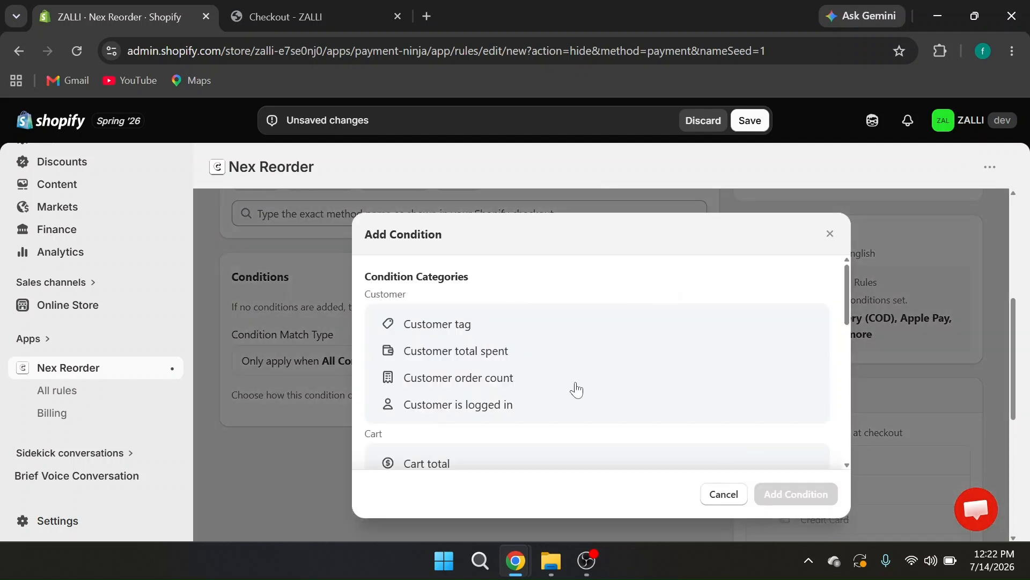
scroll(576, 390, "down", 4)
scroll(437, 390, "down", 3)
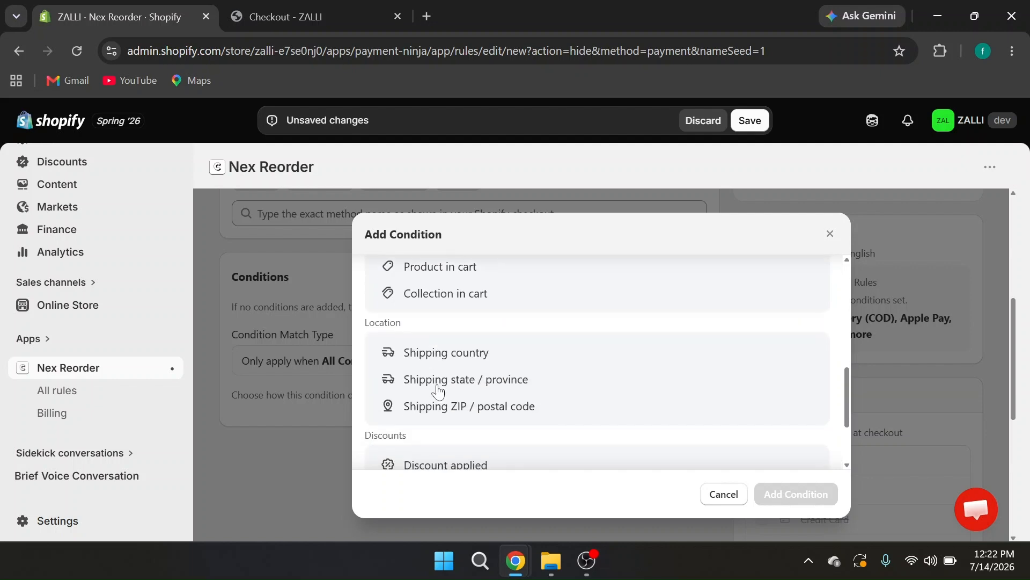
left_click(456, 354)
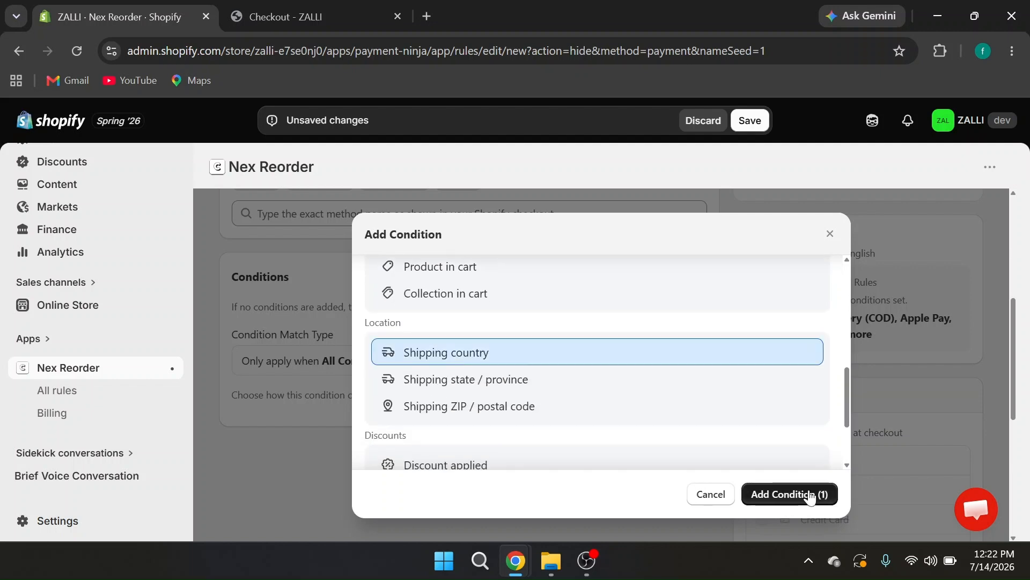
left_click(799, 494)
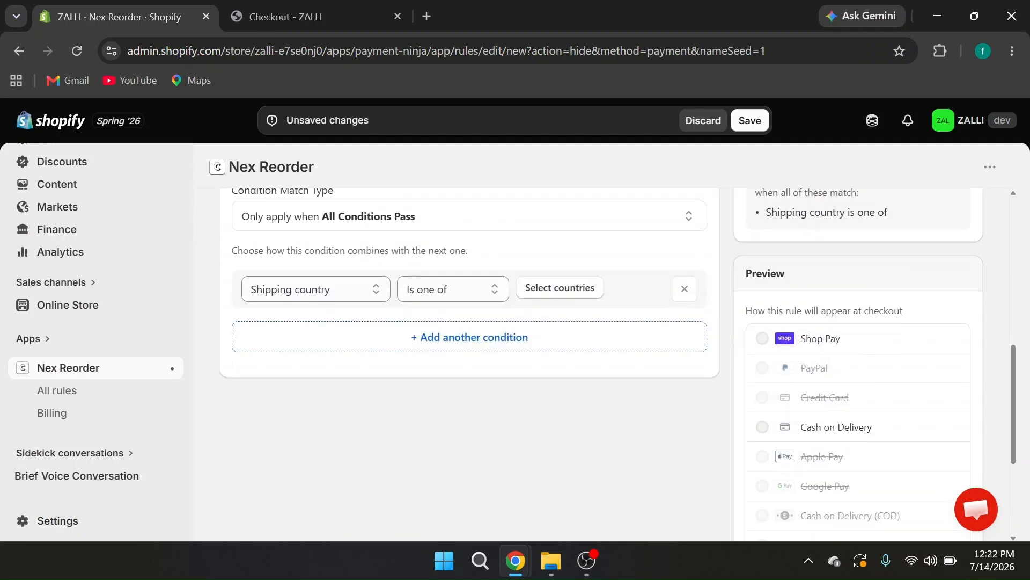
Set the hide rule's shipping country condition to "Is not one of" with Poland selected, and review the conditions
left_click(464, 287)
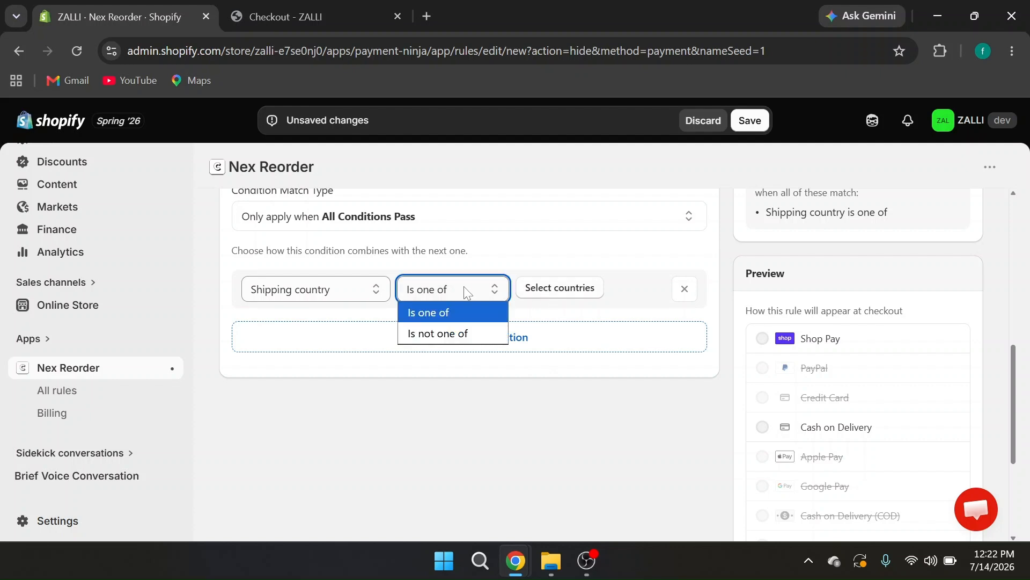
left_click(445, 333)
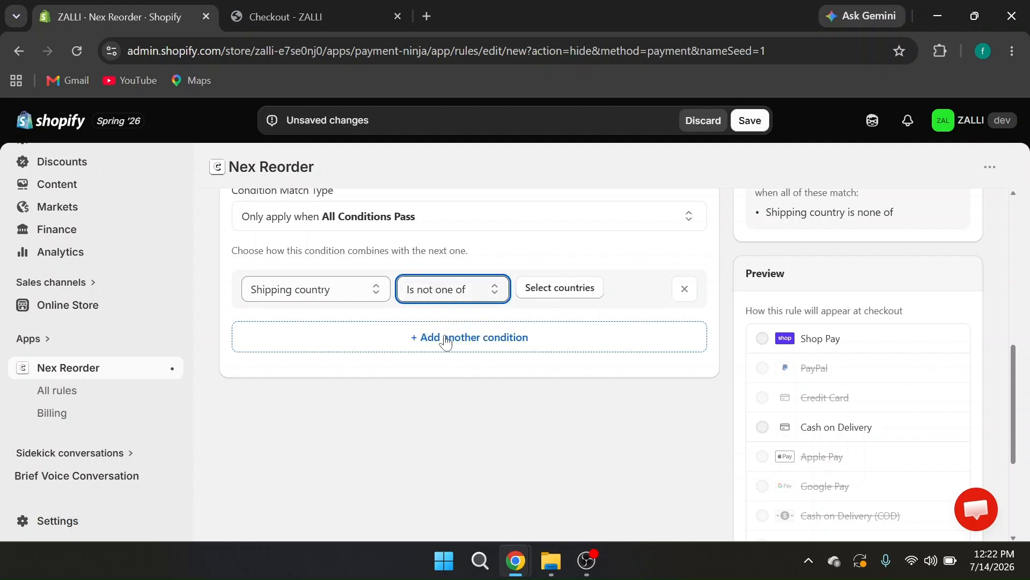
left_click(555, 286)
left_click(485, 306)
type("polan")
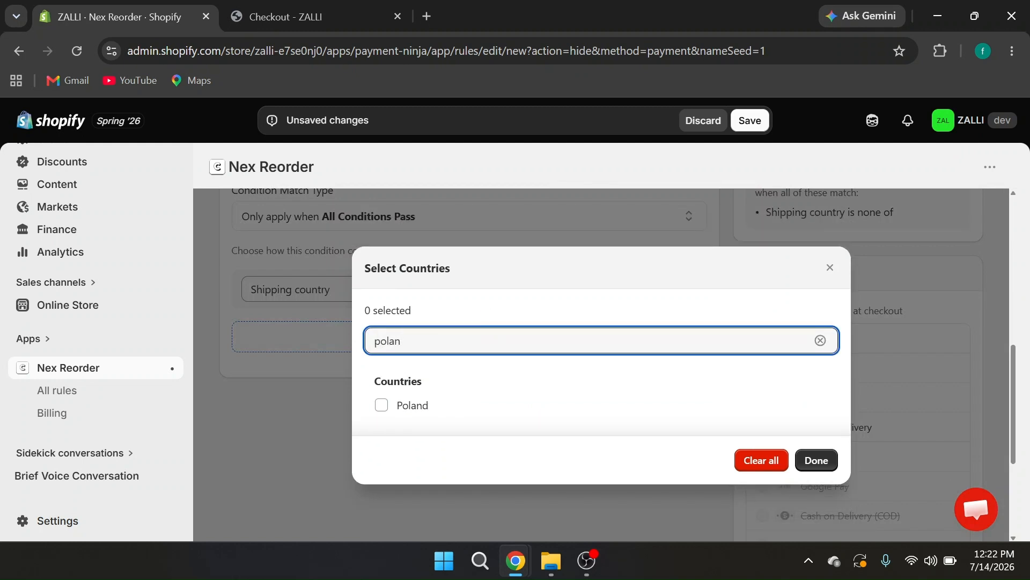
left_click(380, 410)
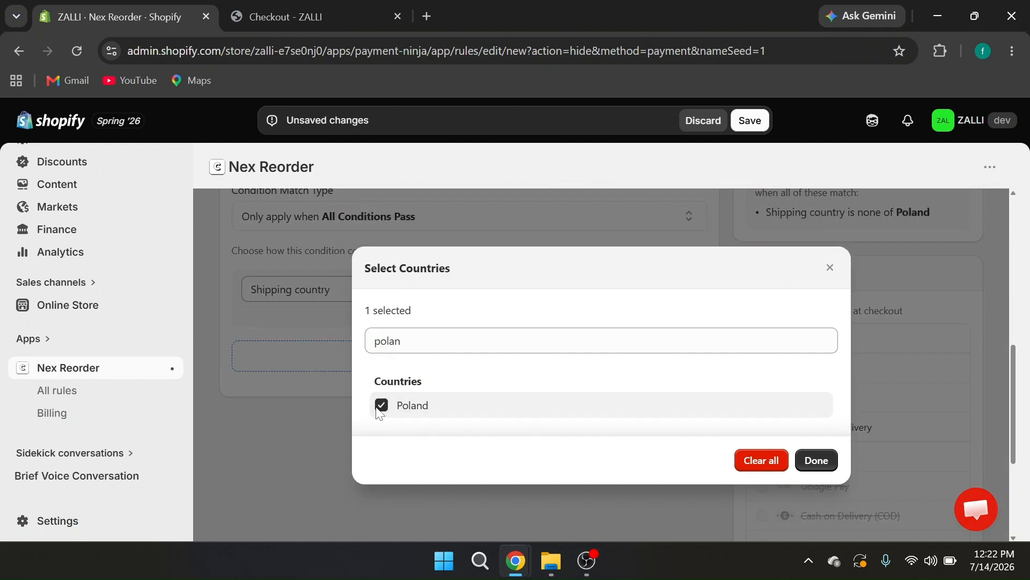
left_click(822, 461)
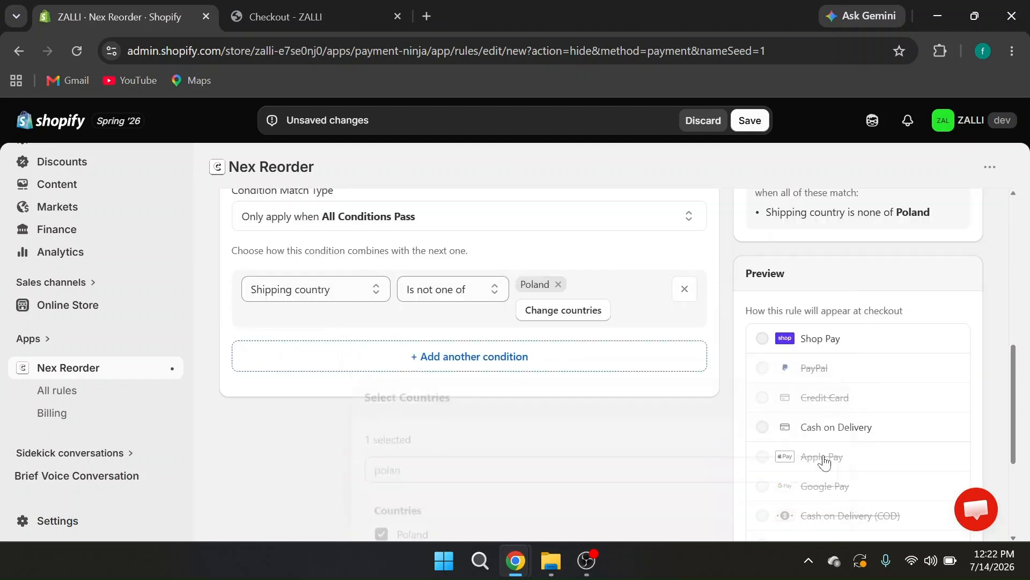
scroll(559, 432, "up", 5)
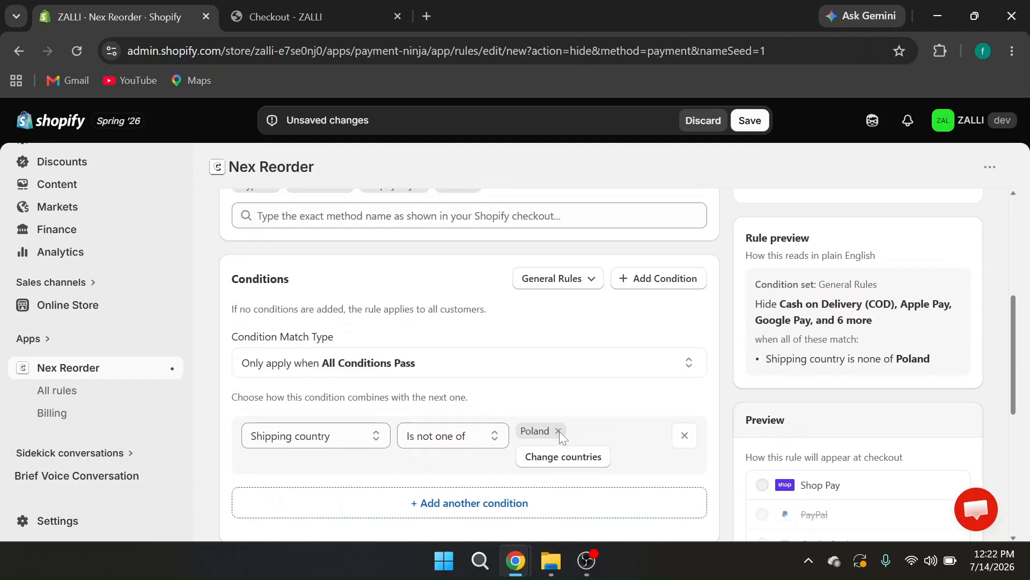
scroll(560, 436, "down", 1)
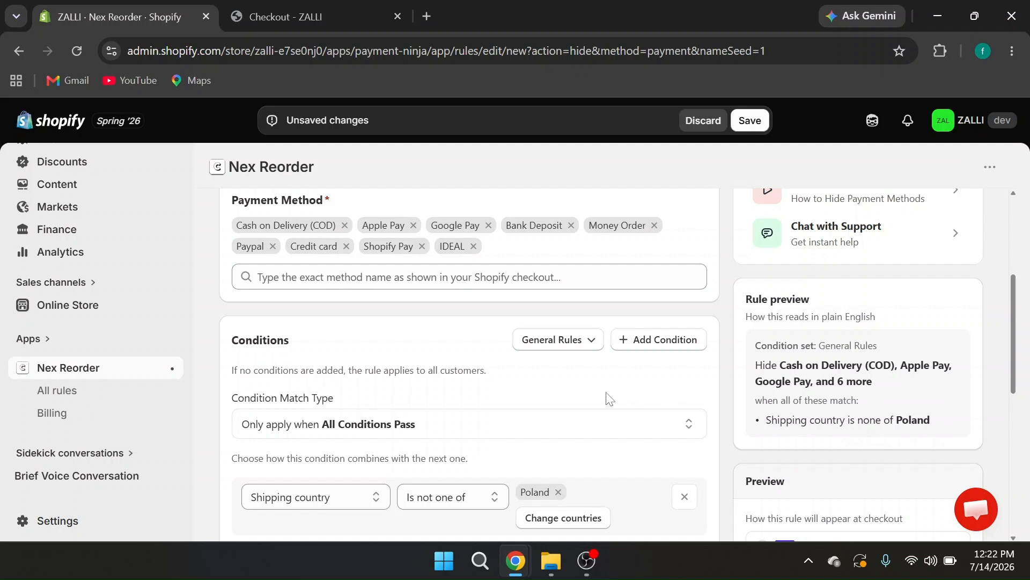
Save the new rule "Hide other payment method in poland"
scroll(501, 255, "up", 4)
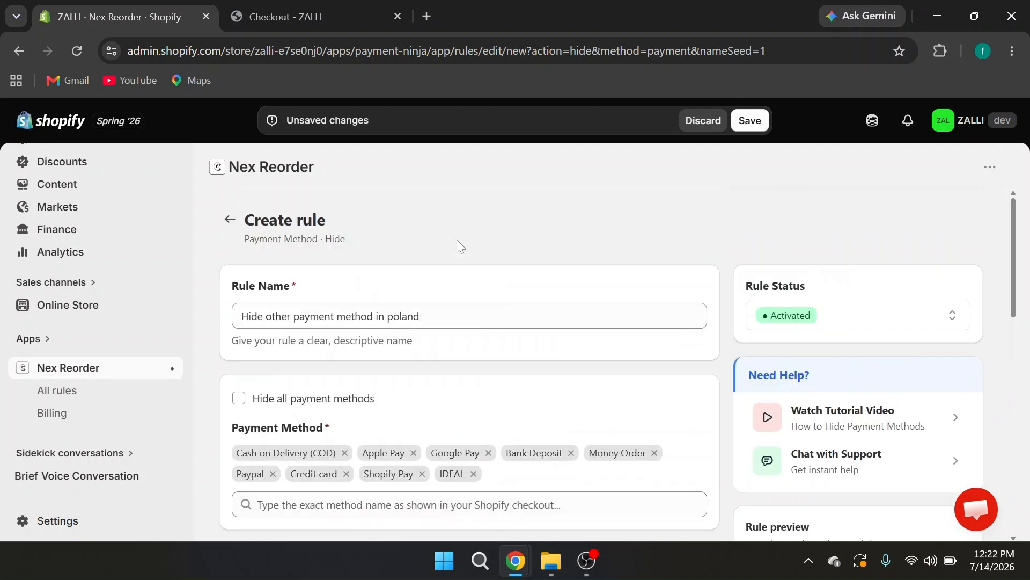
left_click(753, 121)
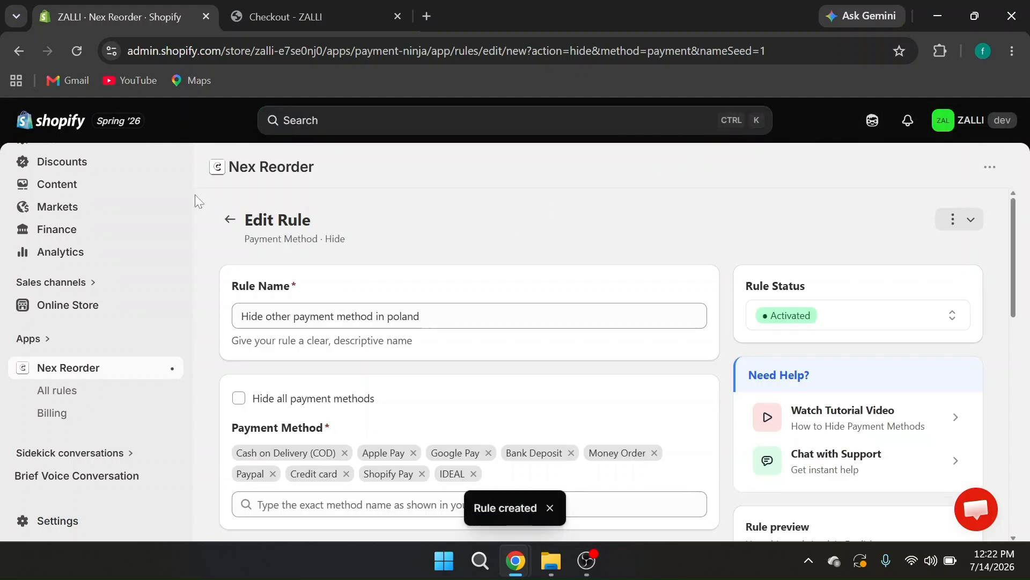
Switch to the store checkout, reload it, and check the payment methods offered against the billing and shipping country
left_click(315, 22)
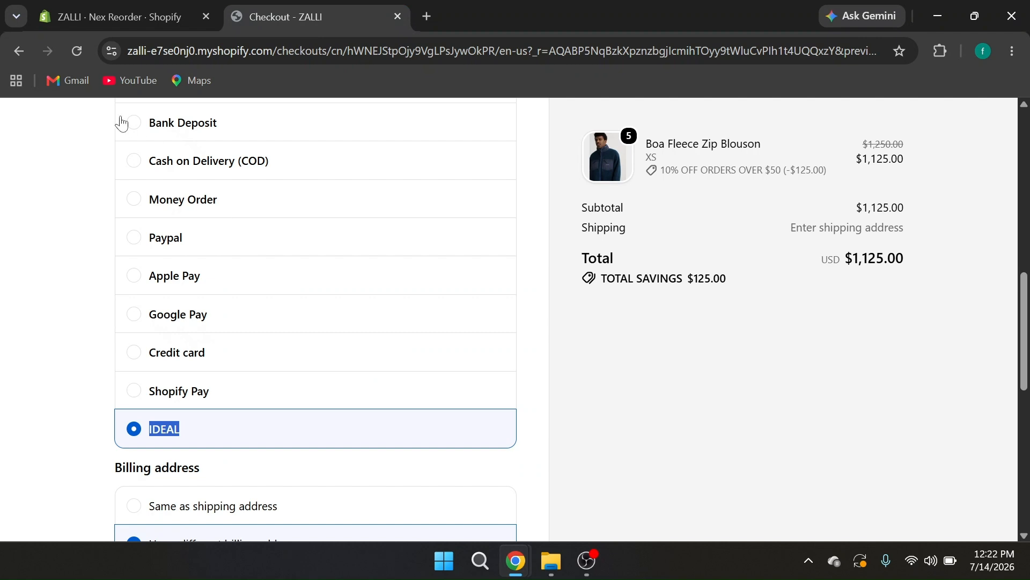
left_click(71, 59)
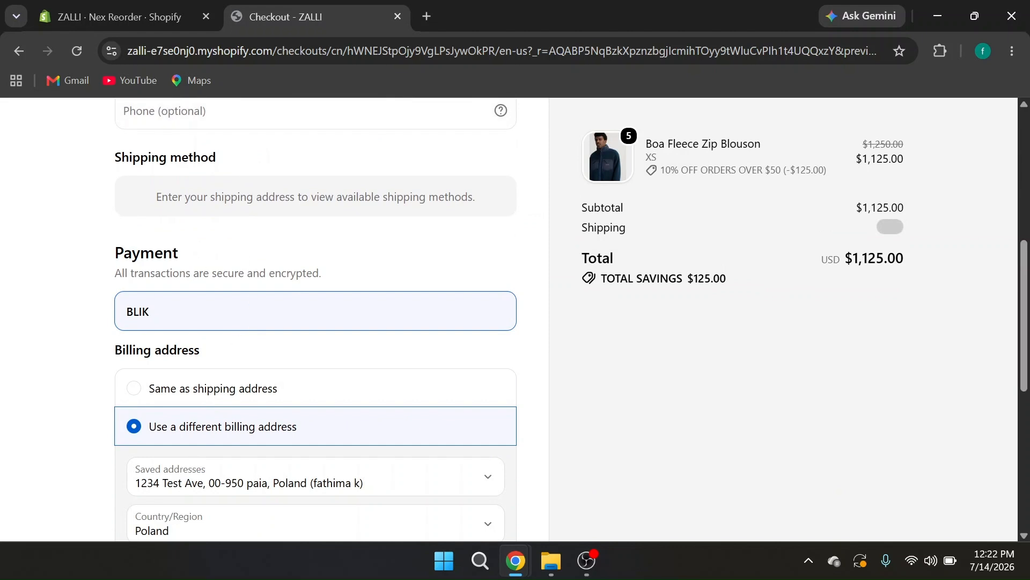
scroll(230, 376, "down", 1)
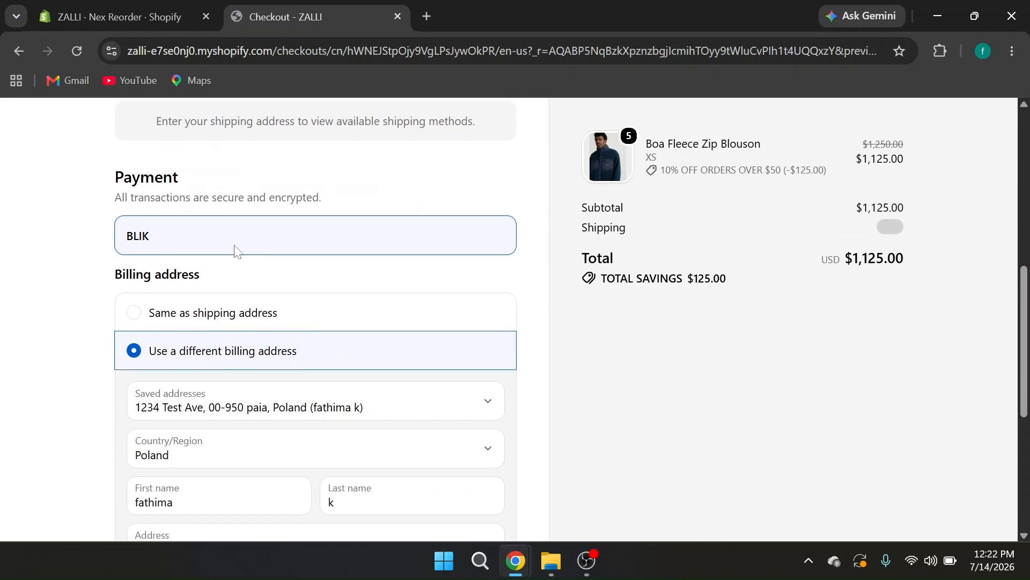
scroll(235, 248, "down", 3)
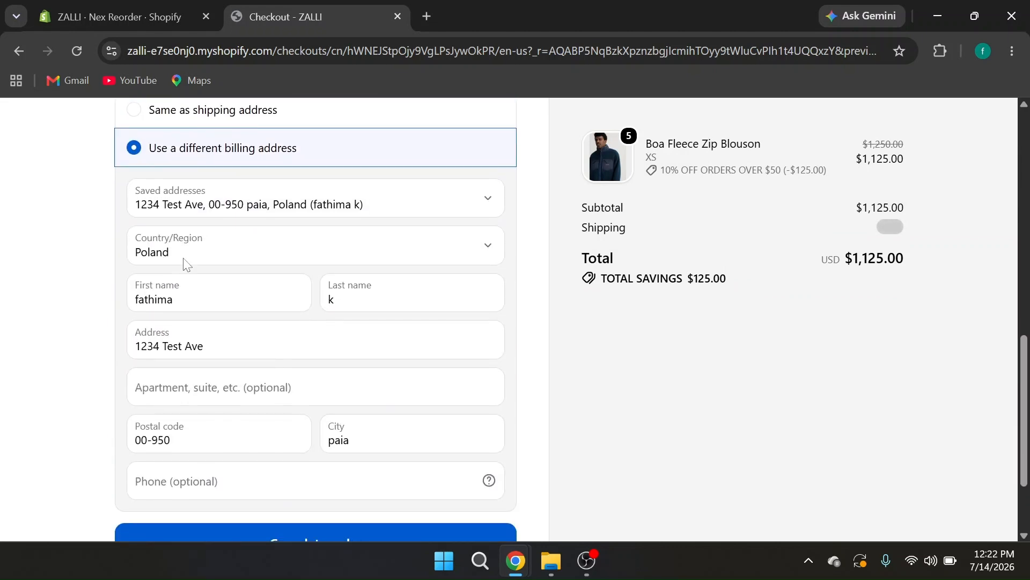
scroll(195, 191, "up", 10)
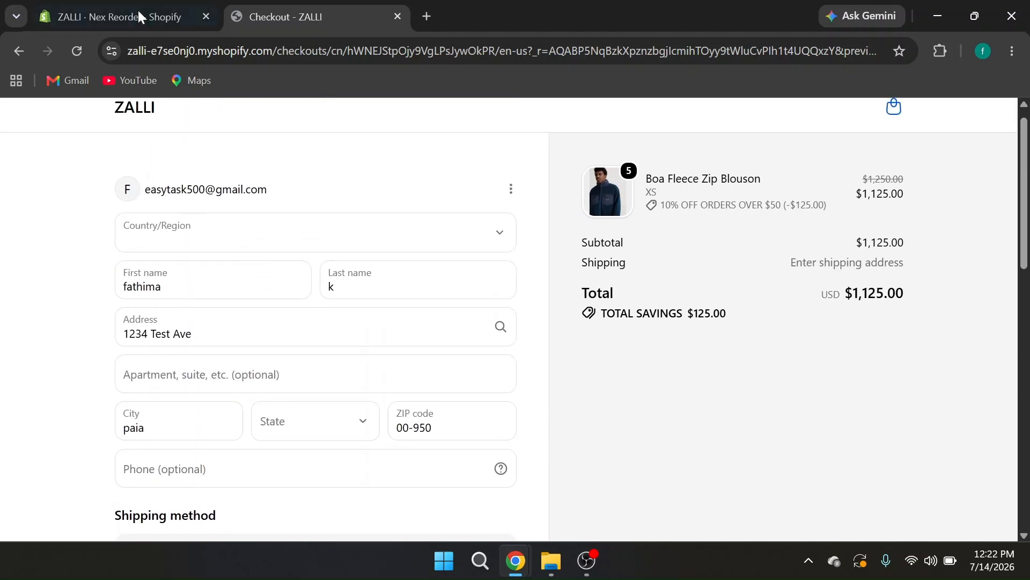
Return to the saved hide rule in Nex Reorder and review its name, status and selected payment methods
left_click(142, 4)
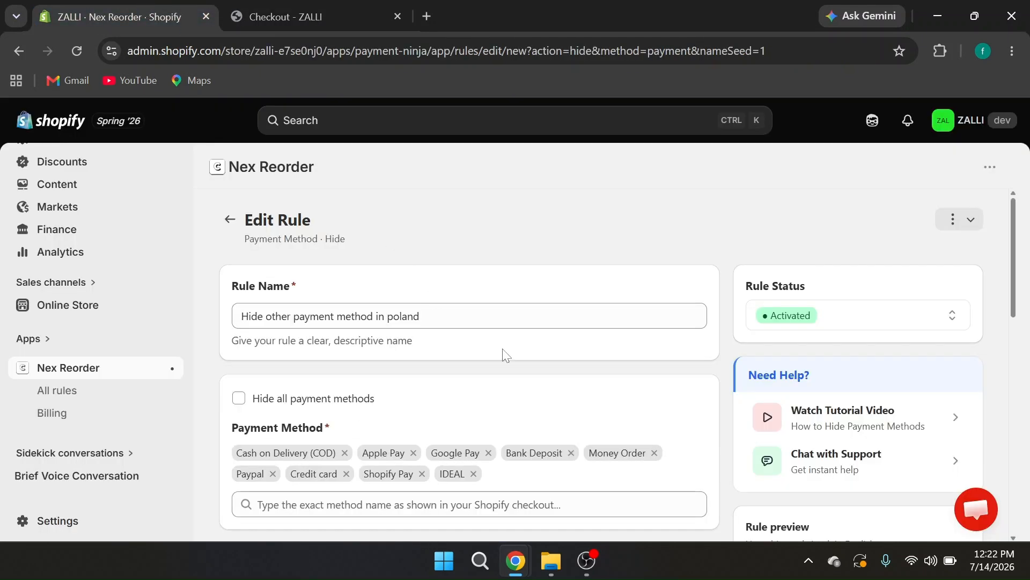
scroll(502, 354, "down", 3)
scroll(502, 352, "up", 3)
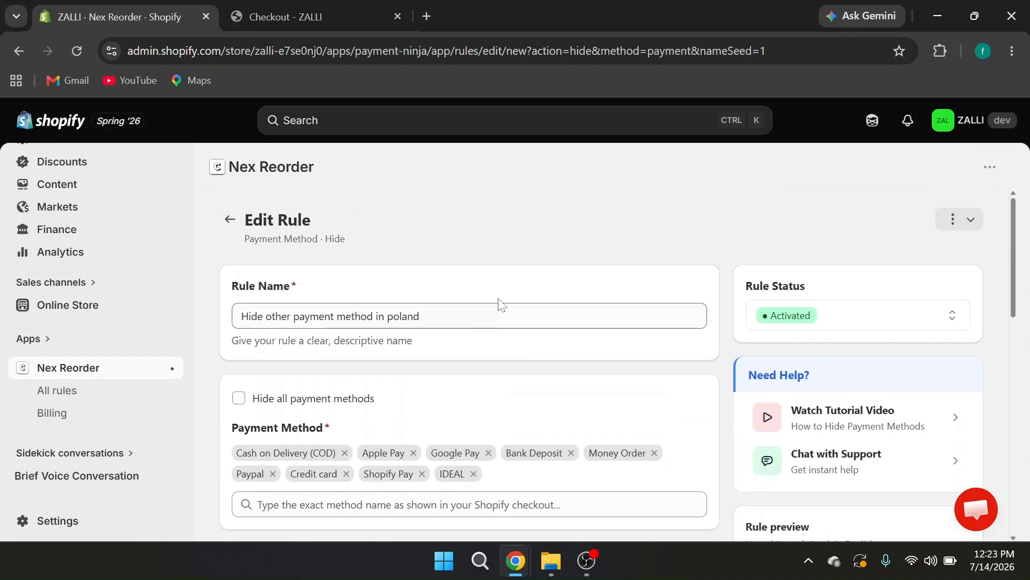
scroll(502, 304, "down", 1)
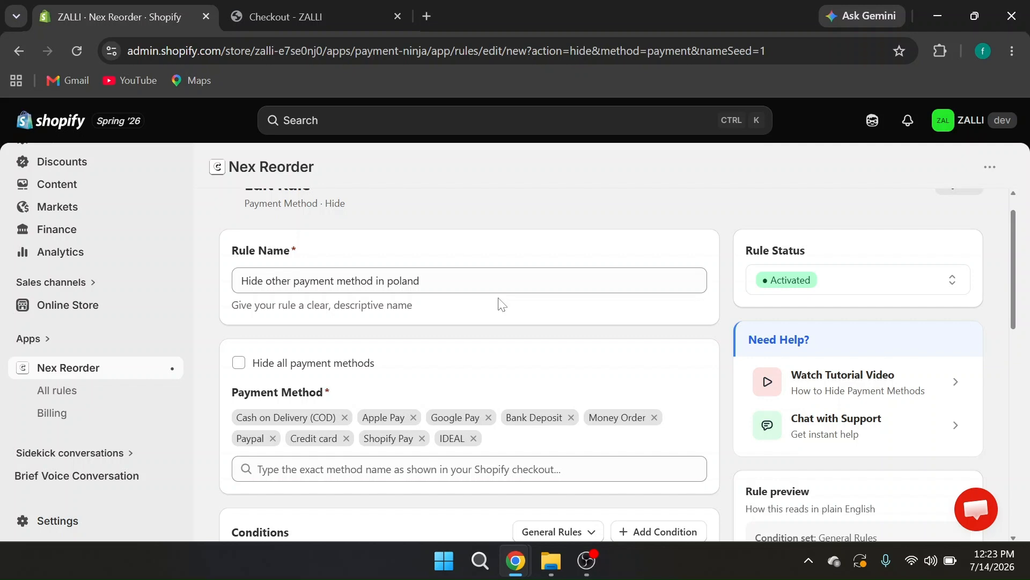
scroll(499, 303, "up", 1)
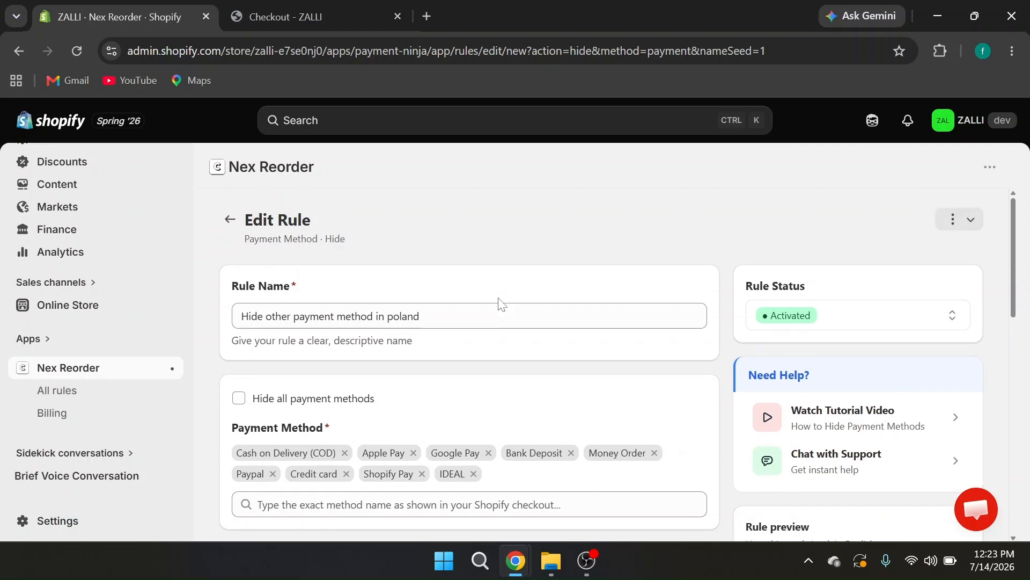